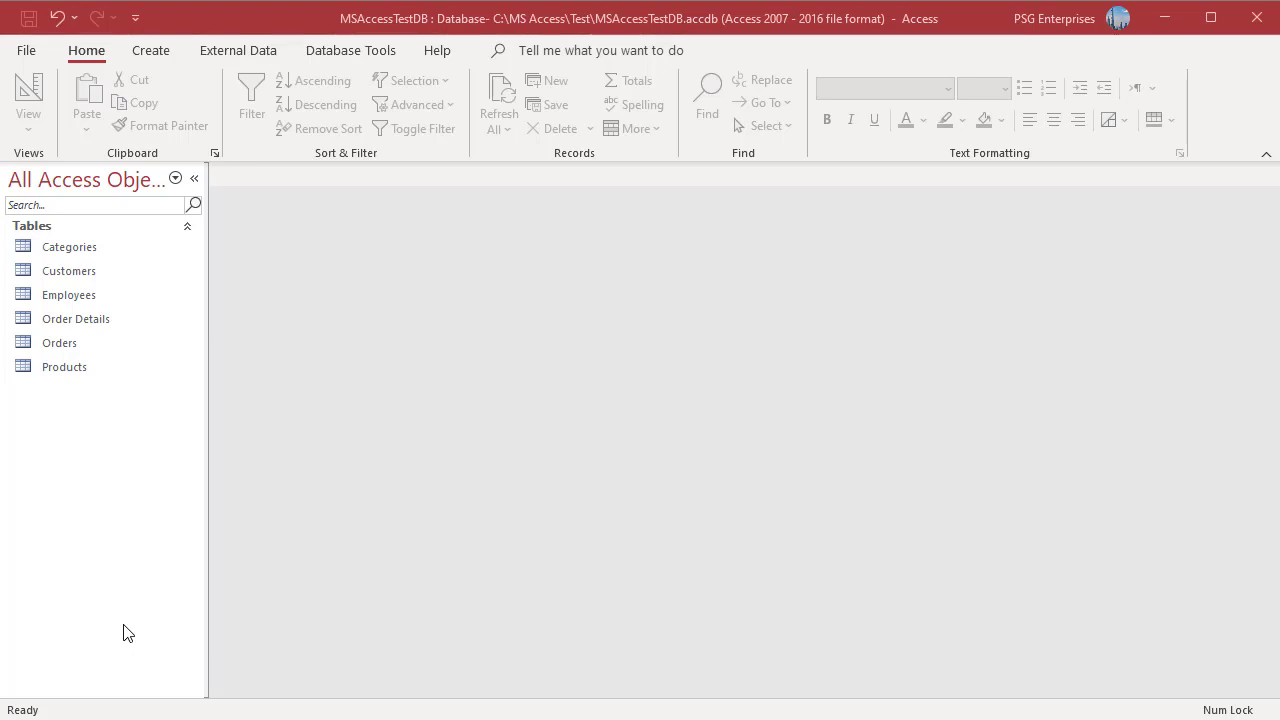
Step: Create a new query in design view and add the Orders and Customers tables to it
click(155, 52)
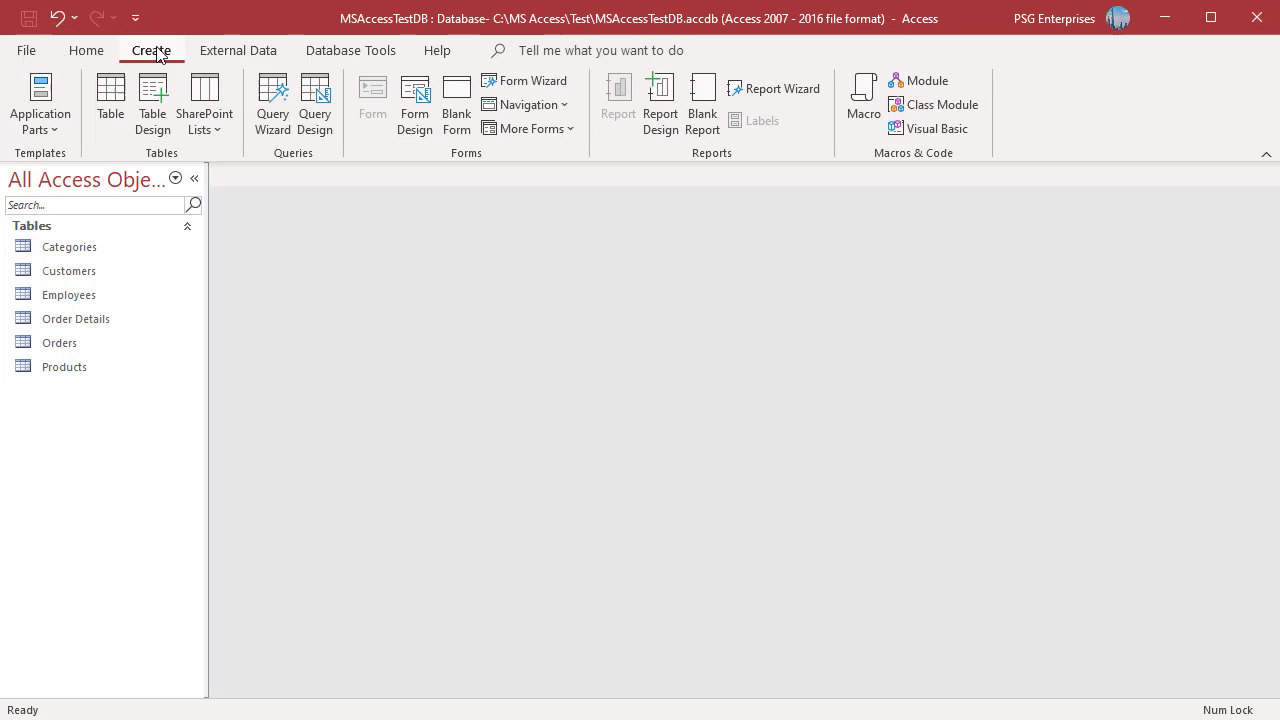
click(322, 128)
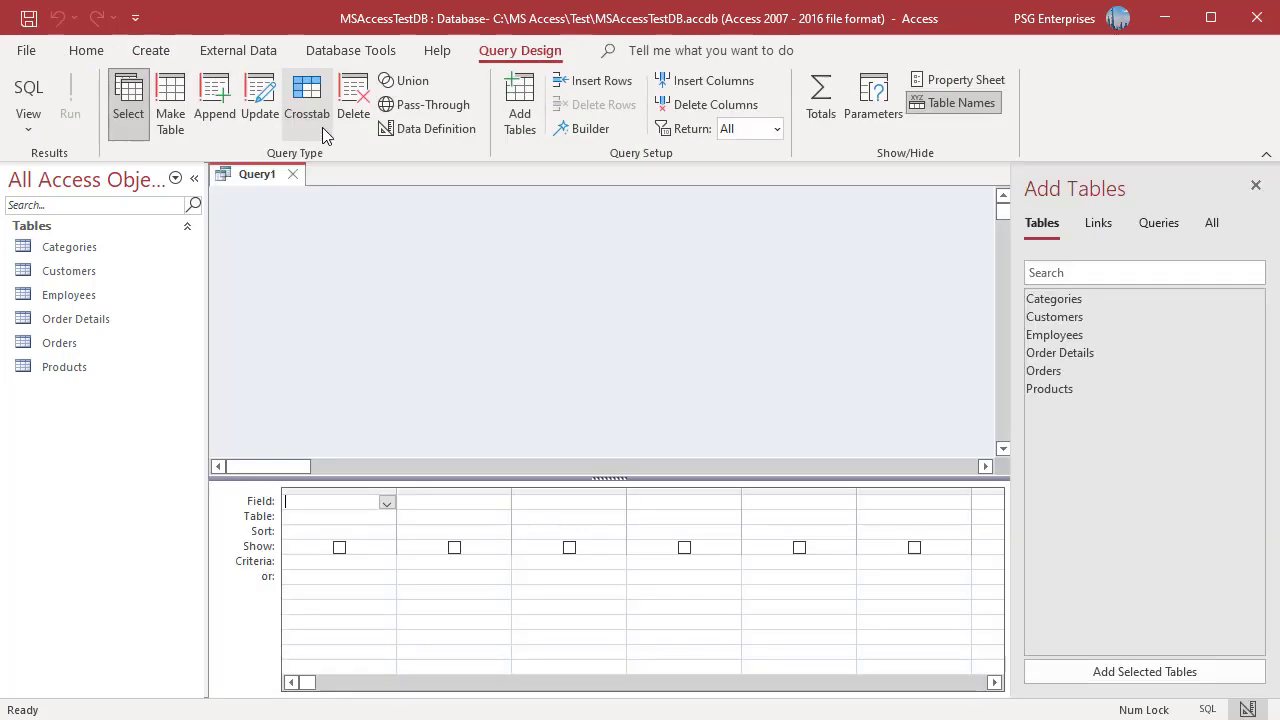
double_click(1064, 371)
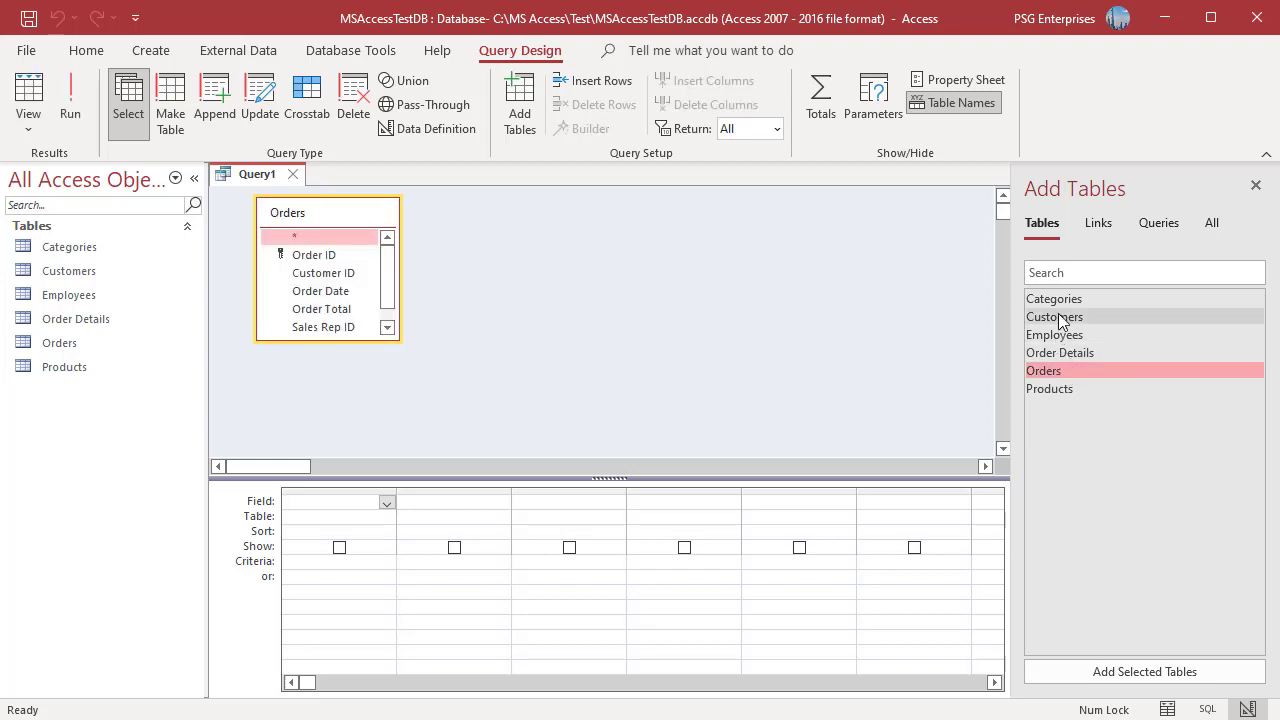
click(1058, 318)
double_click(1058, 318)
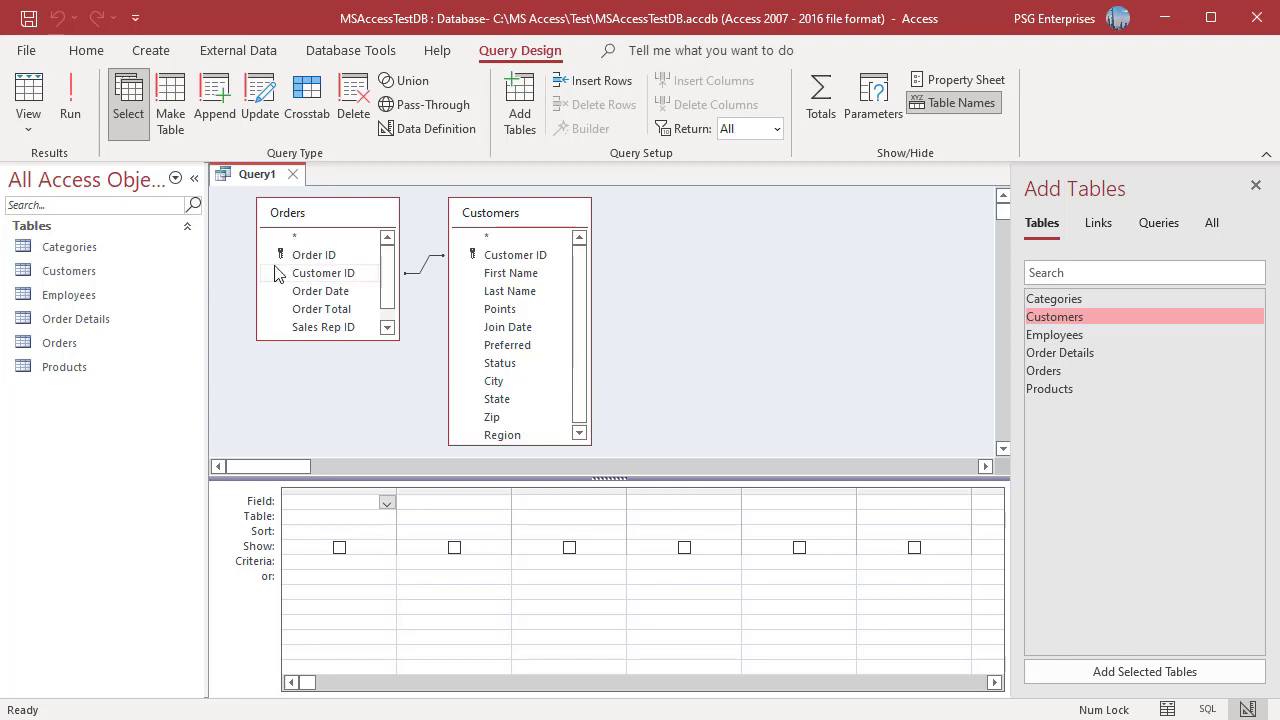
Step: Add Order ID, the customer's First Name, Last Name and State, Order Date and Order Total as the query's fields
double_click(313, 258)
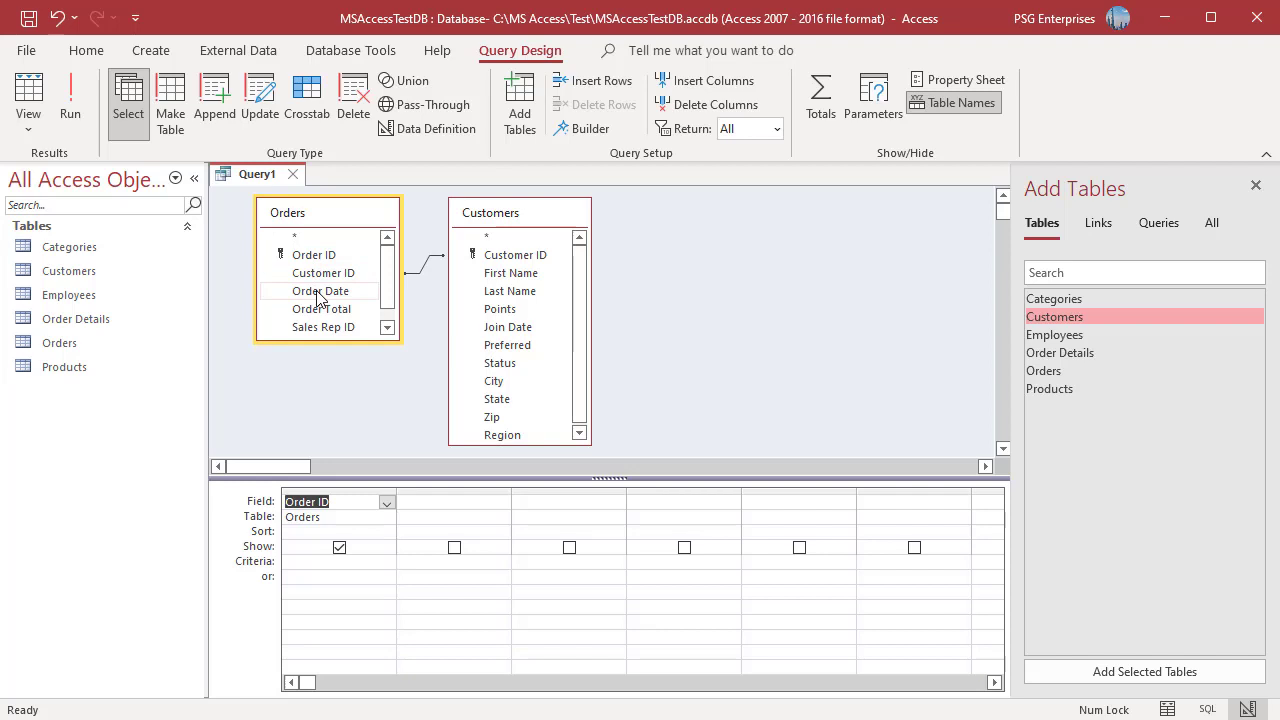
double_click(532, 278)
click(531, 292)
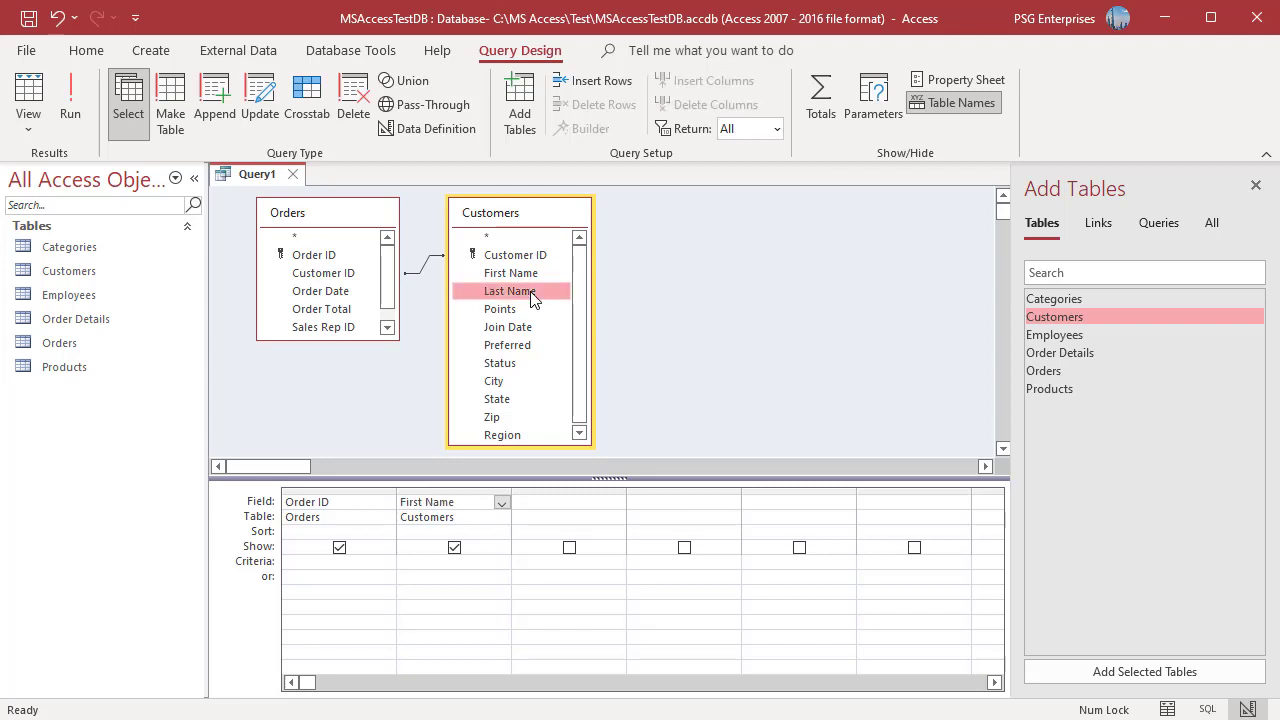
double_click(531, 293)
click(493, 402)
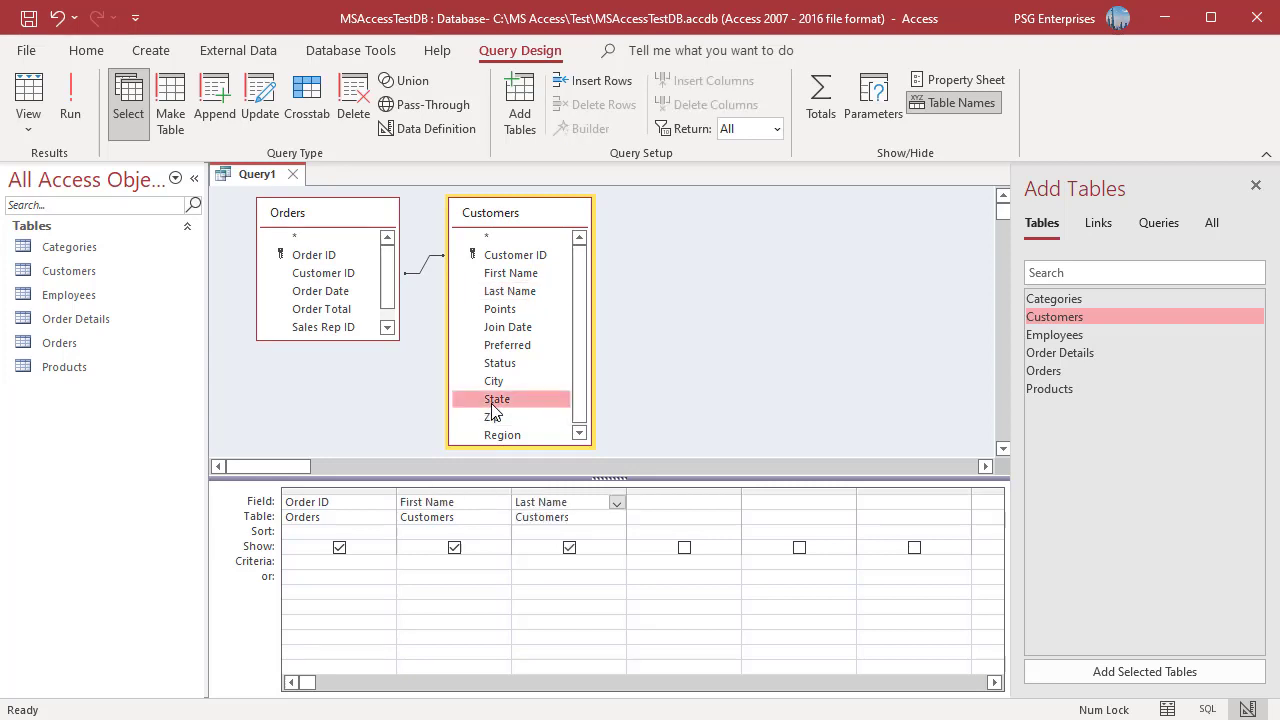
double_click(493, 402)
click(320, 291)
double_click(320, 291)
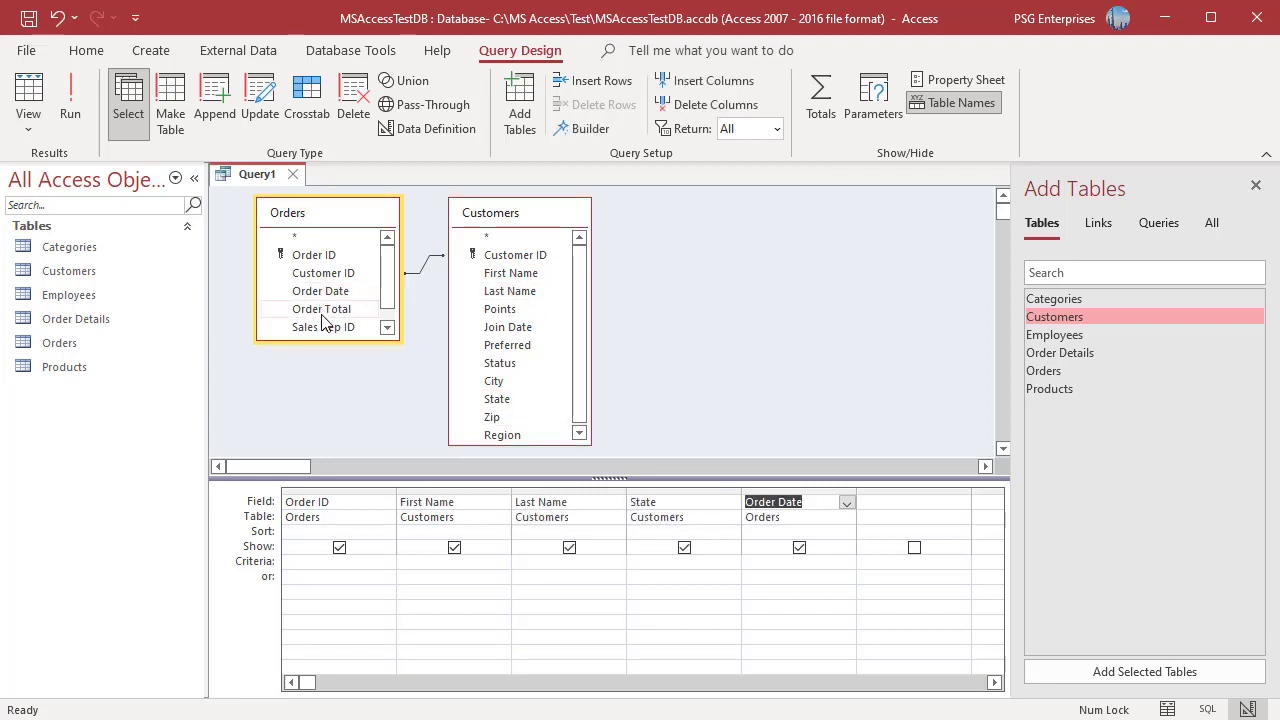
click(320, 311)
double_click(320, 311)
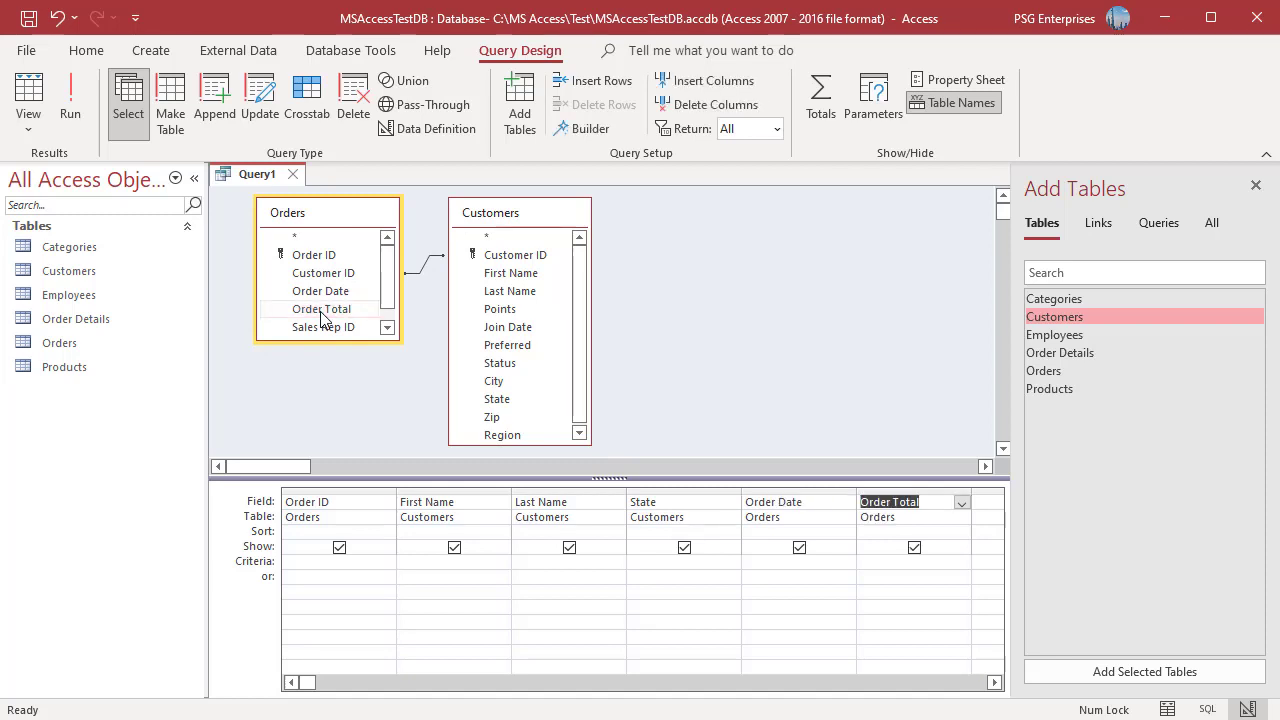
Step: Set the State criterion to AZ or CA or NY on a single line and run the query
click(632, 561)
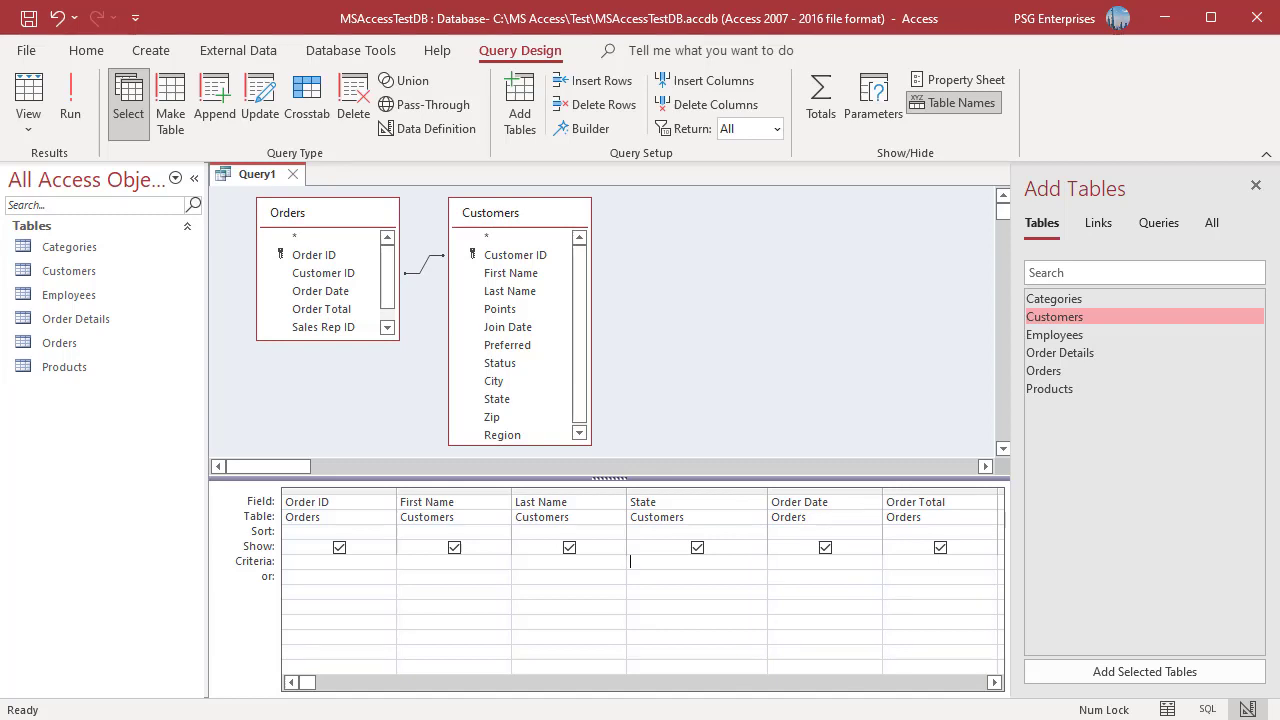
text(AZ or )
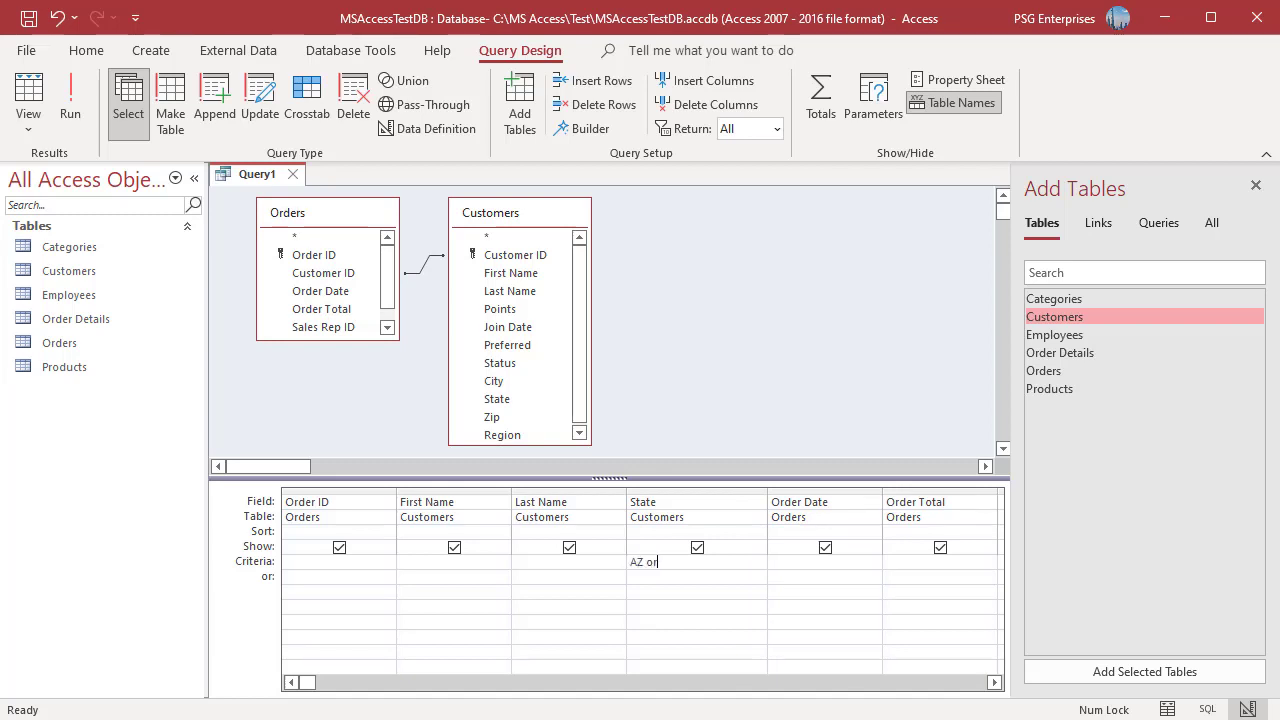
text(CA or NY)
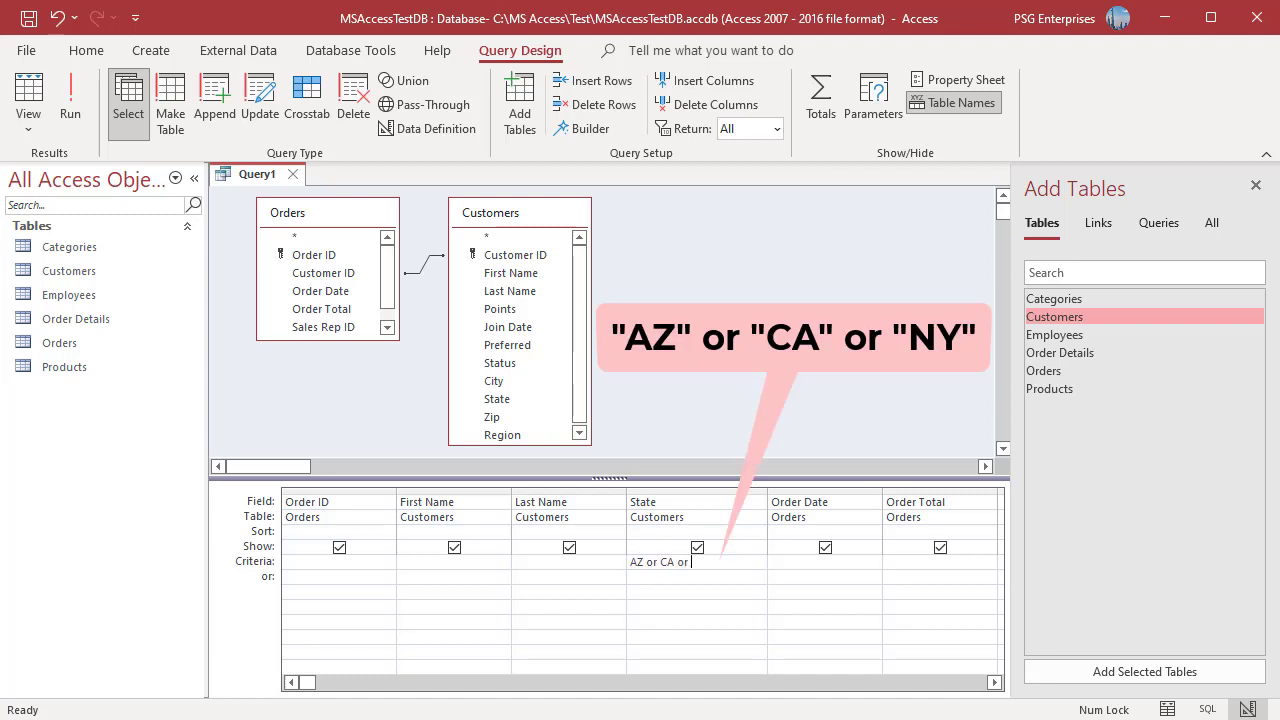
click(771, 561)
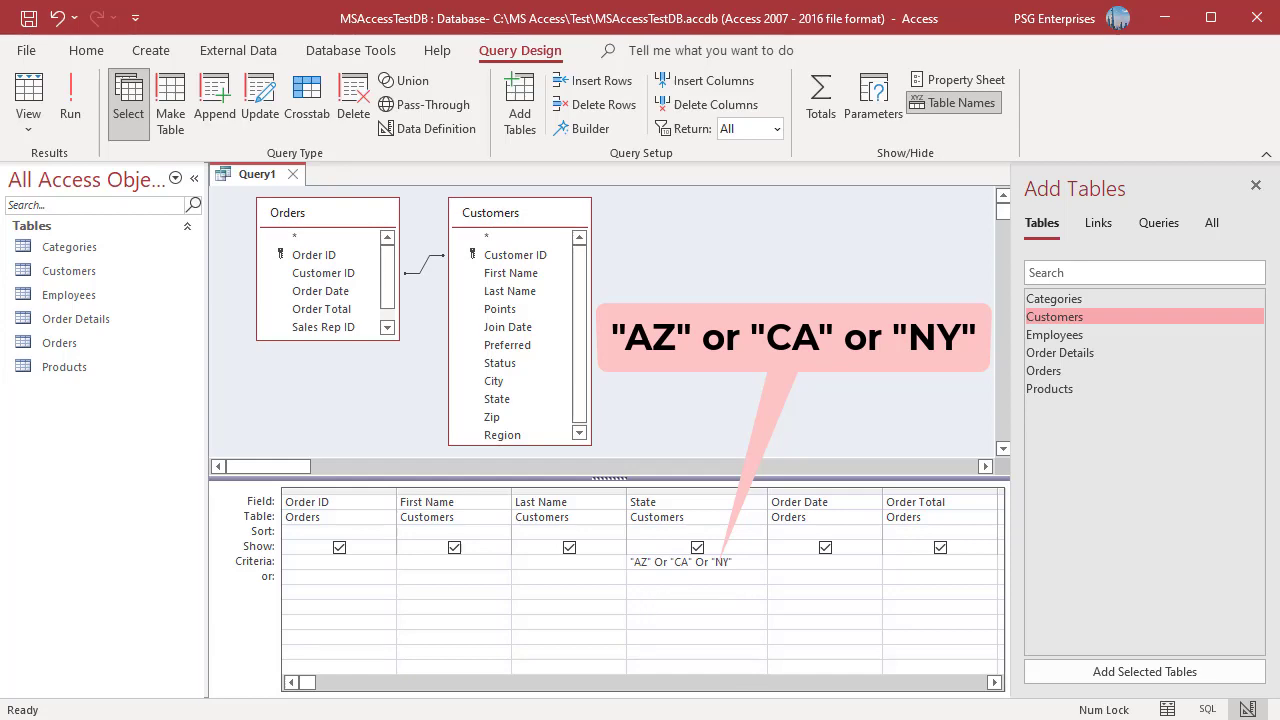
click(70, 115)
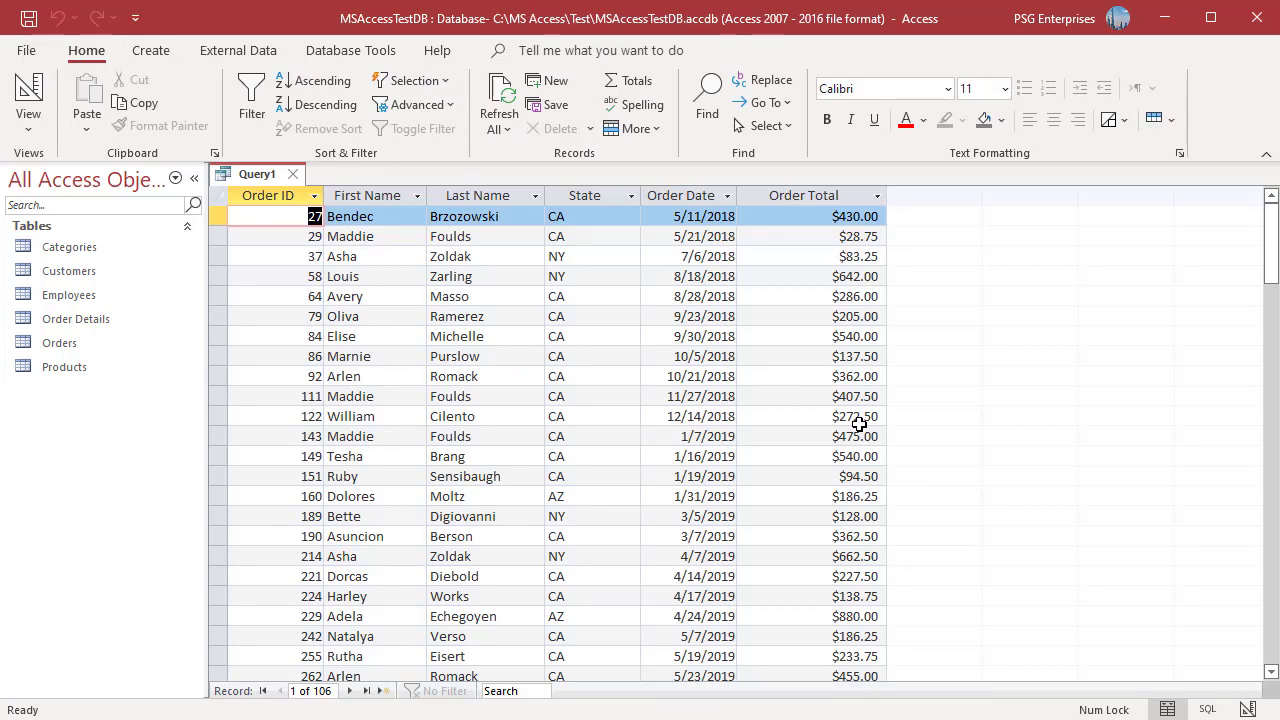
Step: Back in the query design, enter AZ, CA and NY as State criteria on three separate rows and run the query
click(1247, 709)
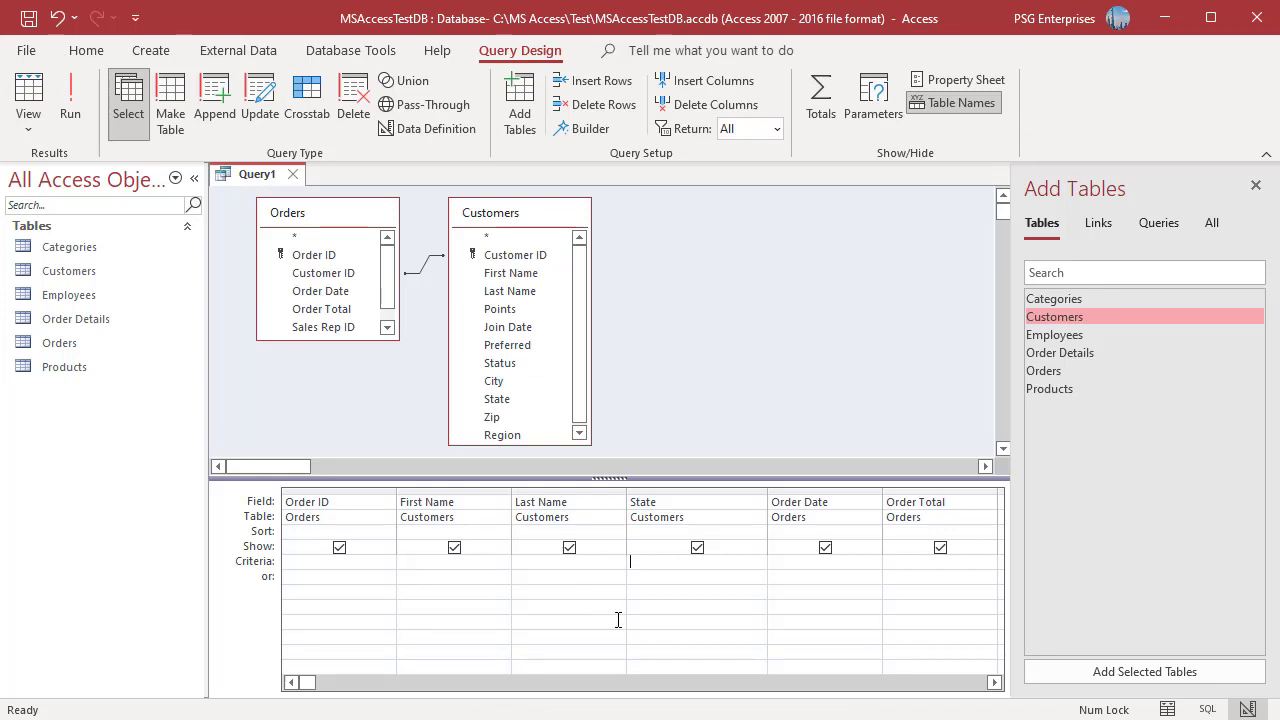
text(AZ)
click(659, 576)
text(CA)
click(698, 590)
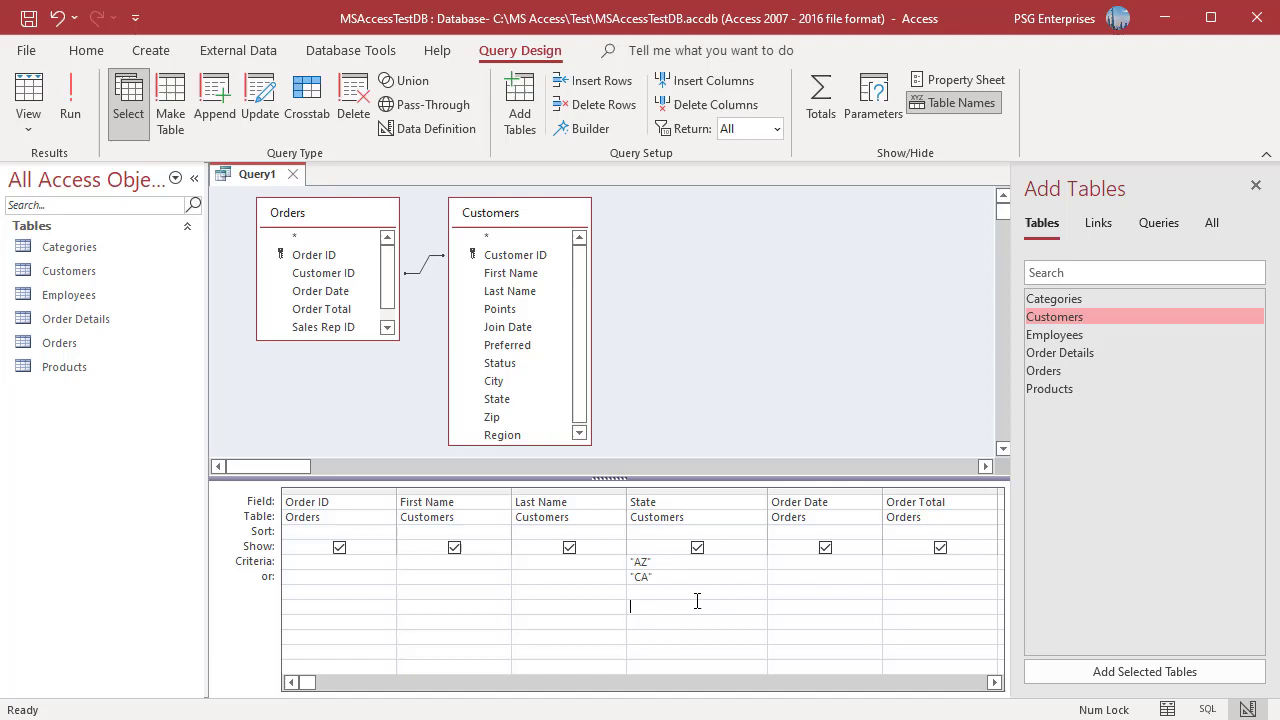
text(NY)
click(682, 607)
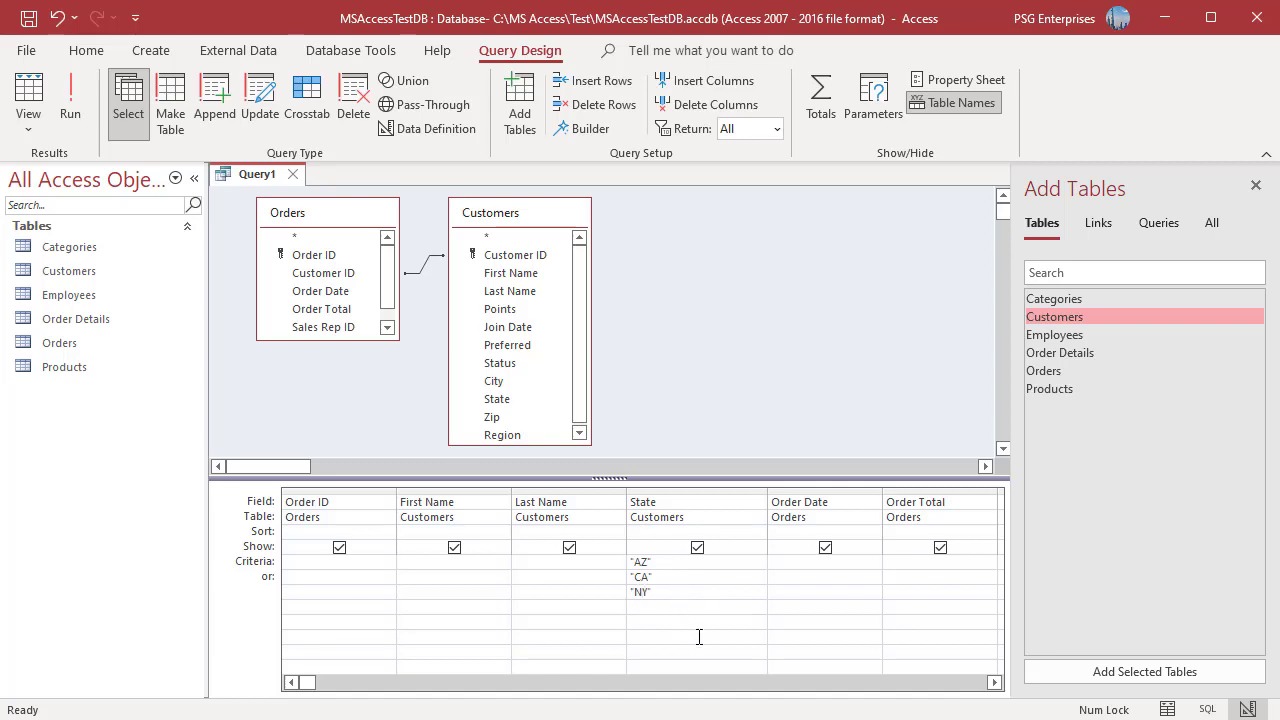
click(76, 116)
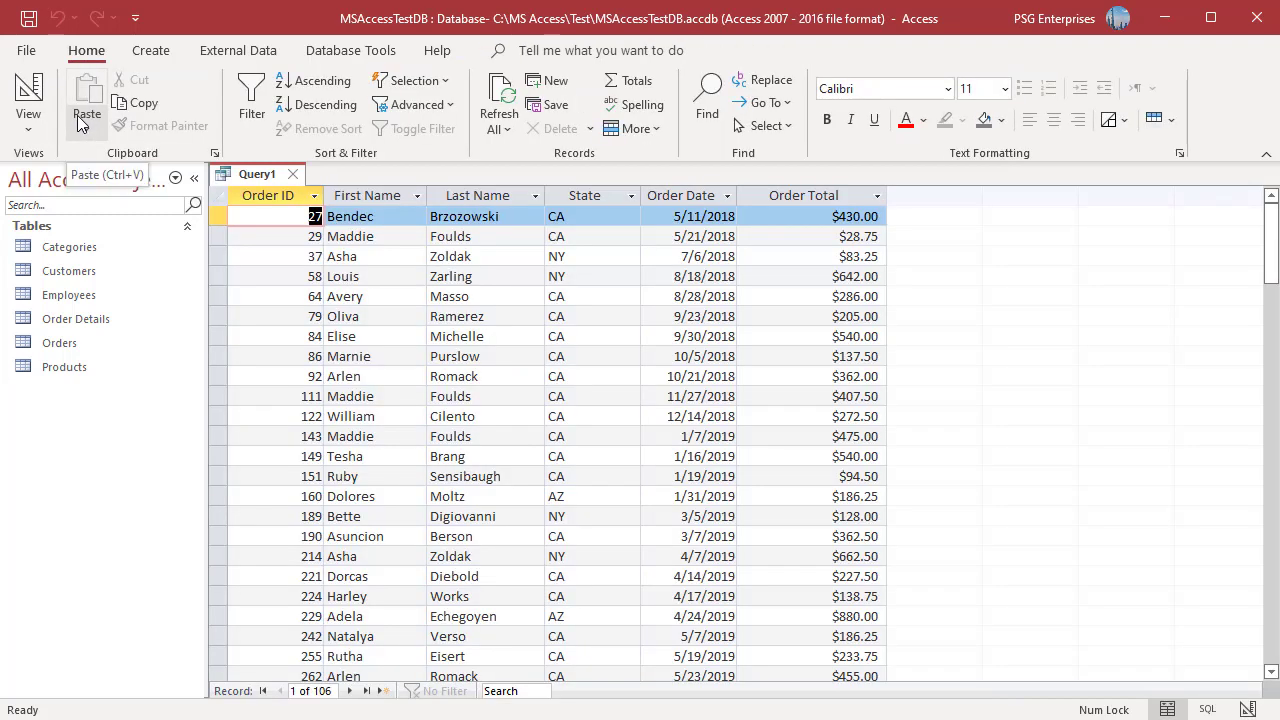
Step: Return to the query design, close it and save the query as Query1
click(1247, 709)
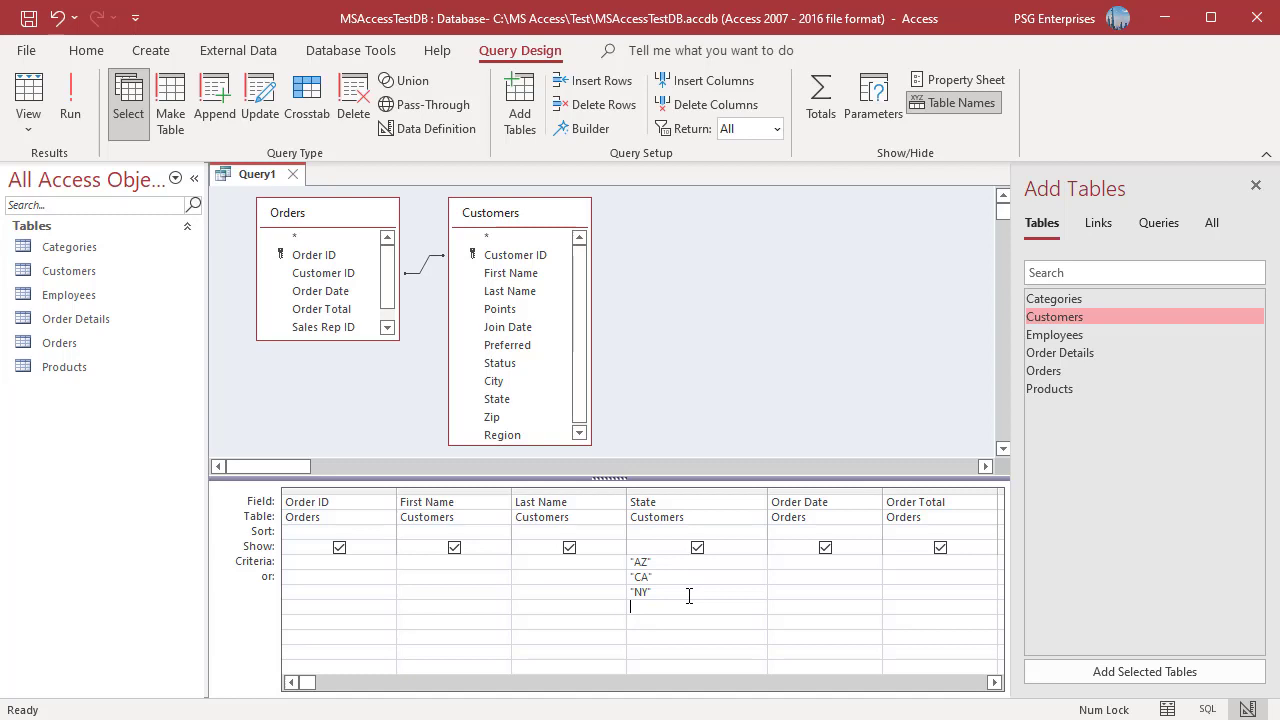
click(294, 175)
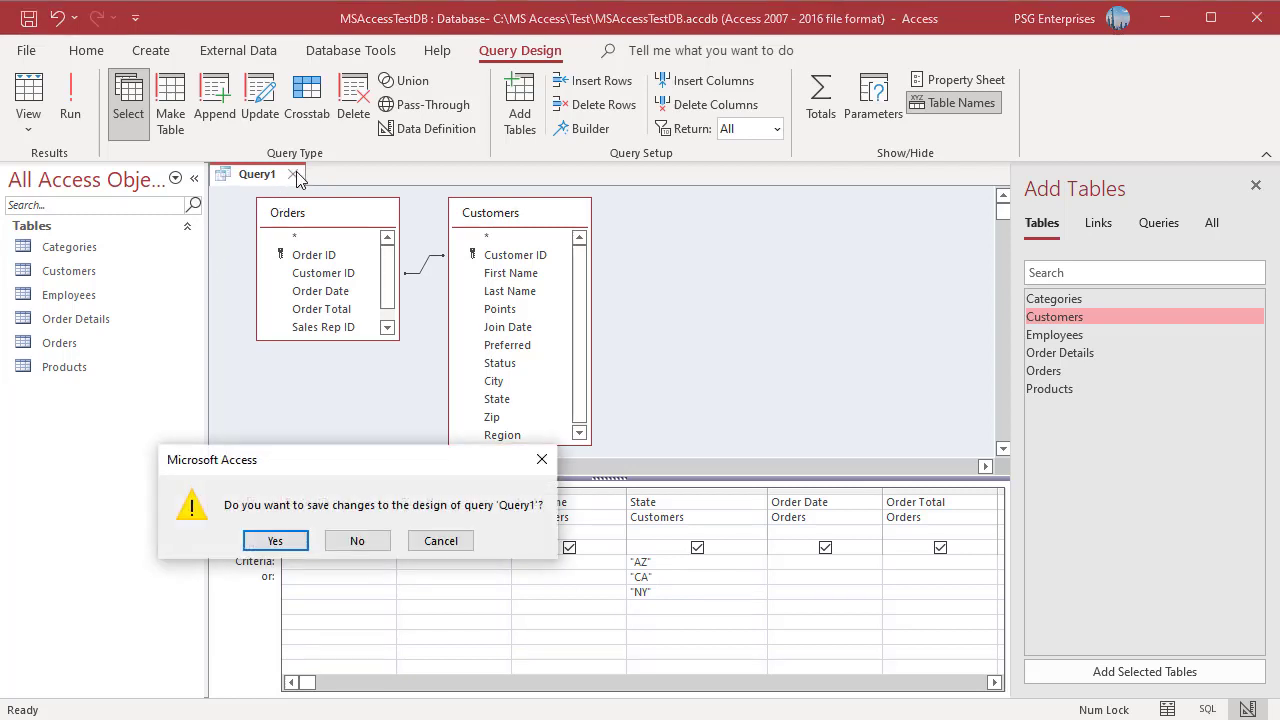
click(290, 548)
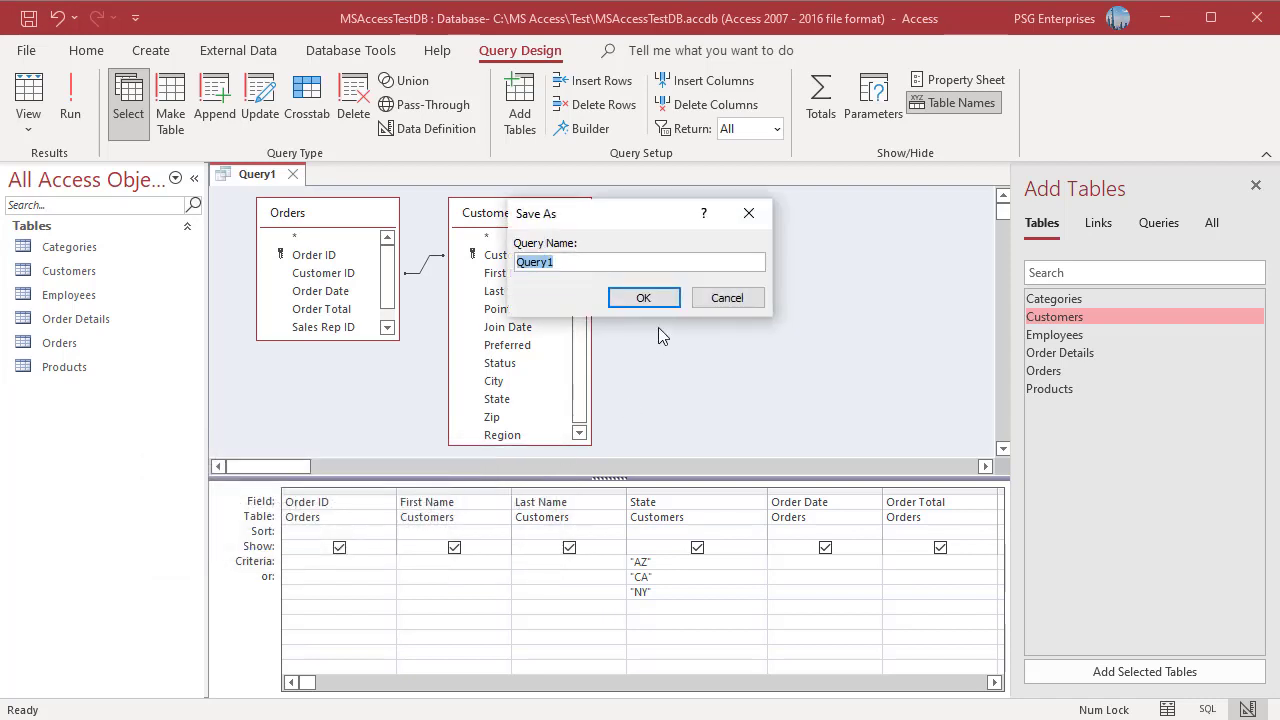
click(667, 299)
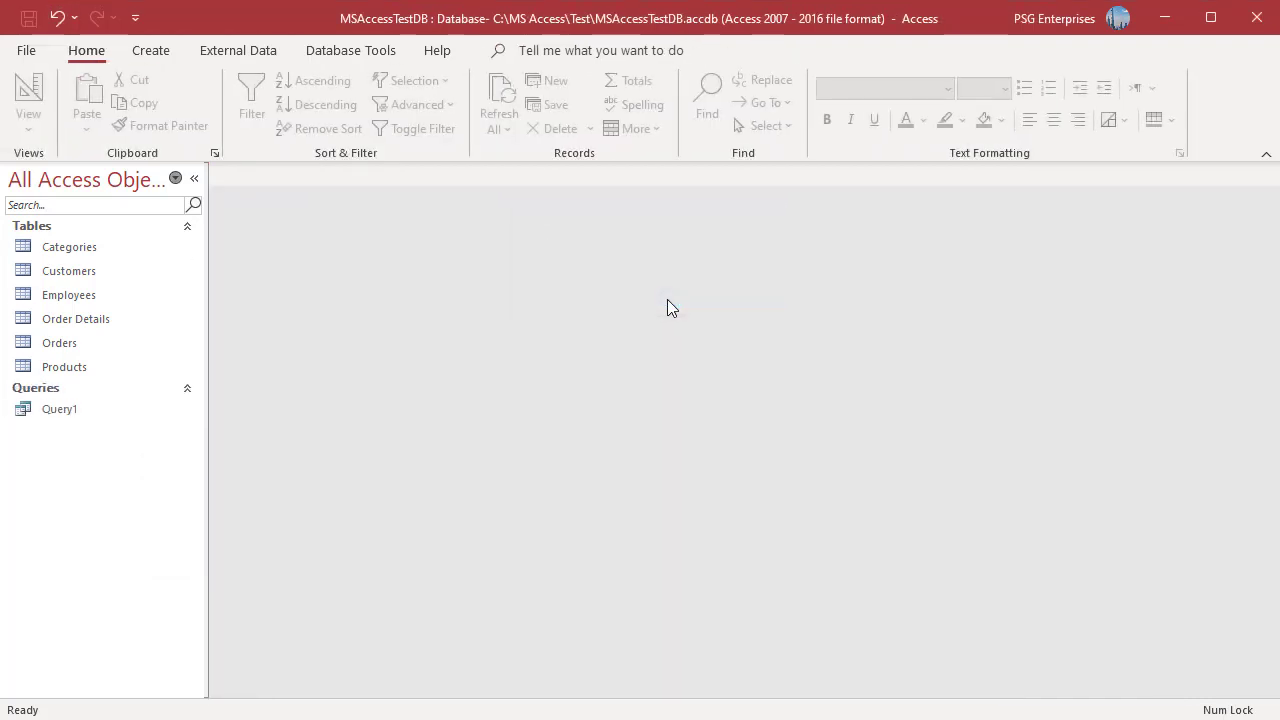
Step: Reopen Query1 in design view, replace the State criterion with IN(AZ,CA,NY) and run the query
right_click(80, 409)
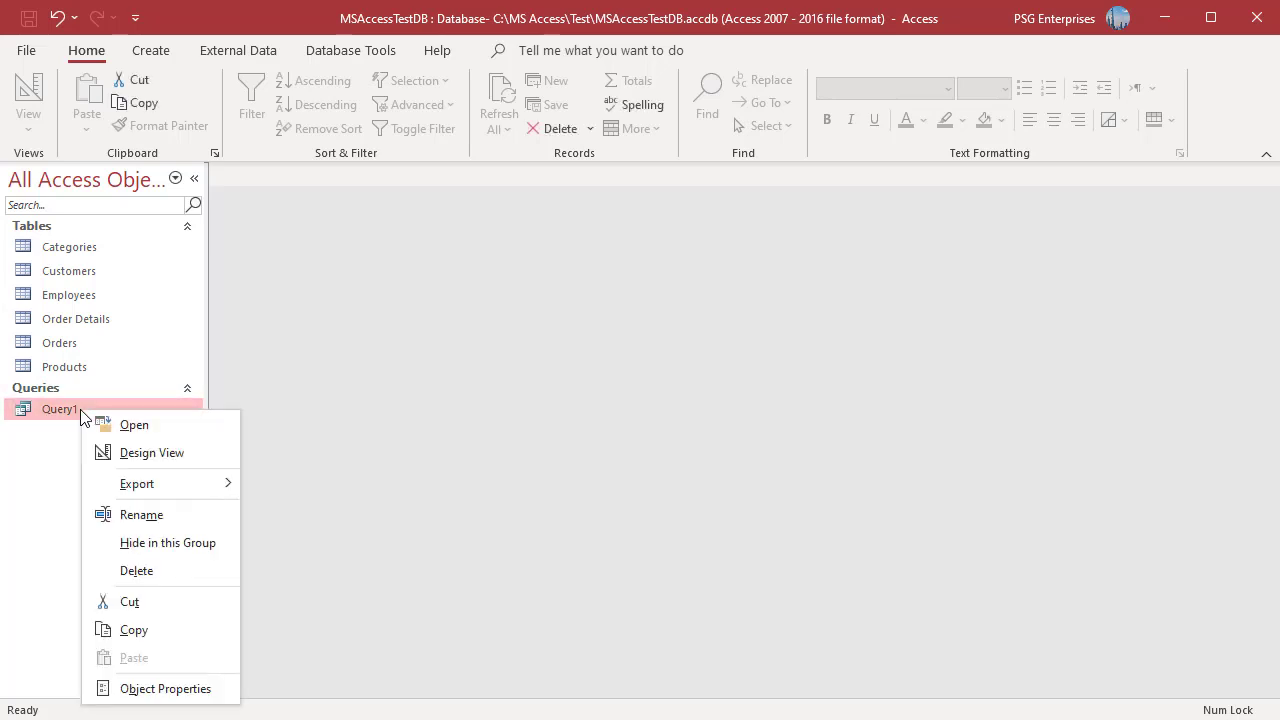
click(152, 453)
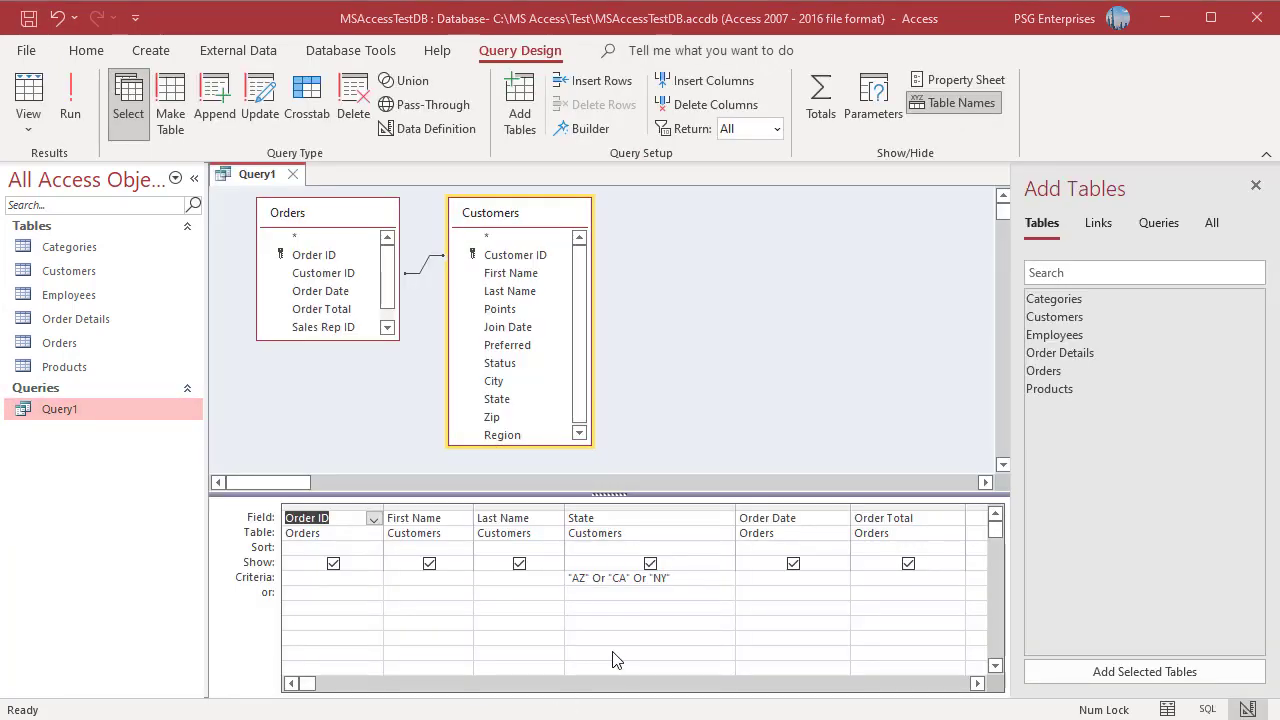
triple_click(697, 580)
key(Delete)
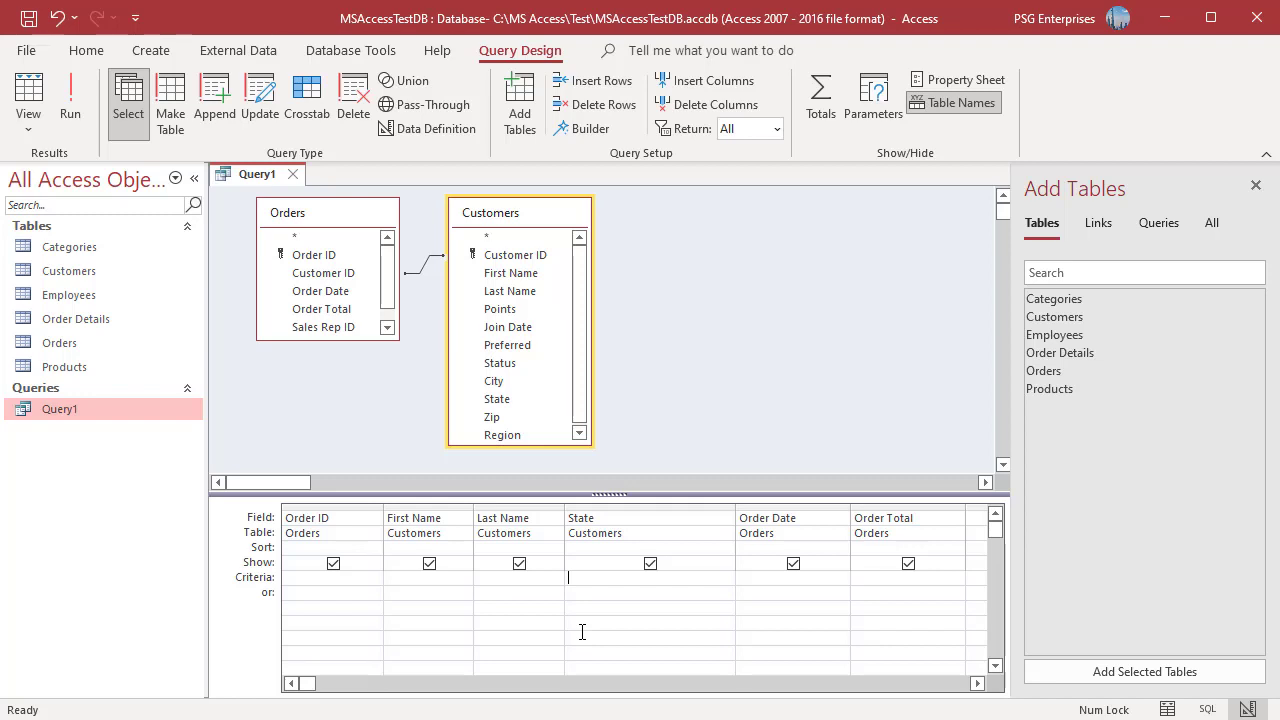
text(IN(AZ,CA,NY))
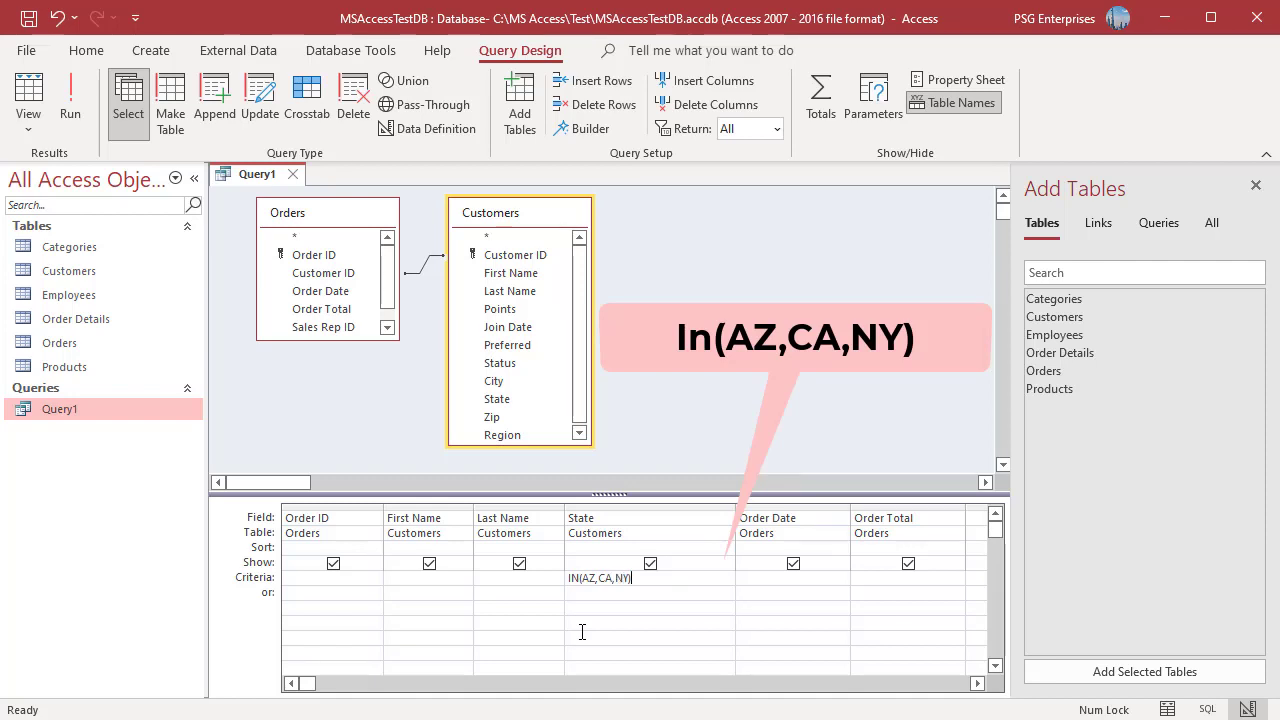
key(Tab)
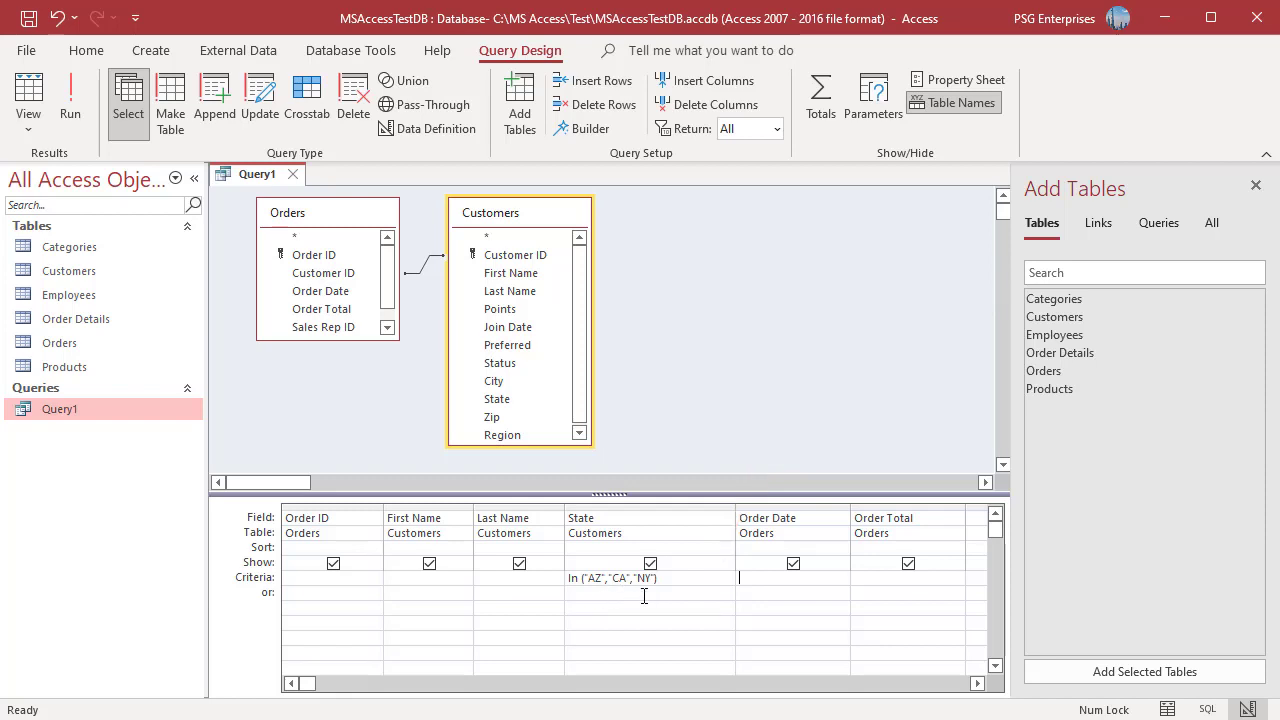
click(70, 108)
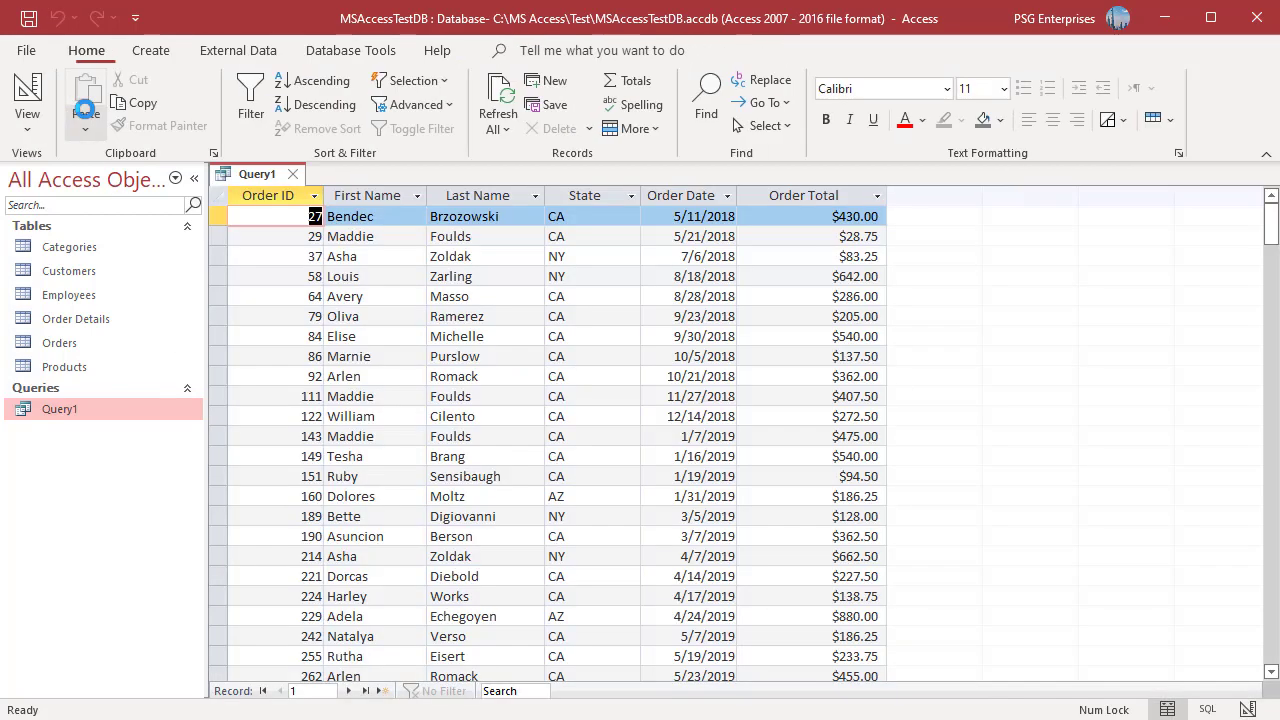
Step: Replace the State criterion with an Order Date criterion of >=10/1/2021 And <=10/30/2021, and run the query to review the orders
click(1247, 709)
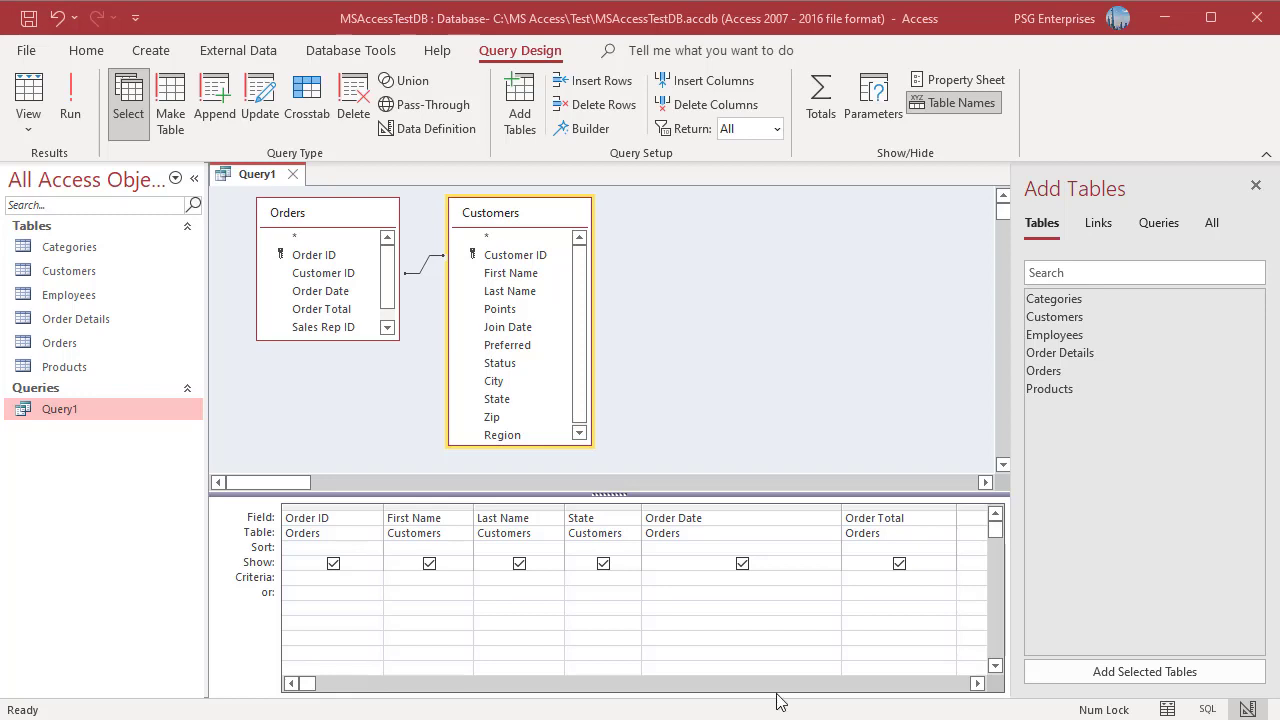
click(668, 584)
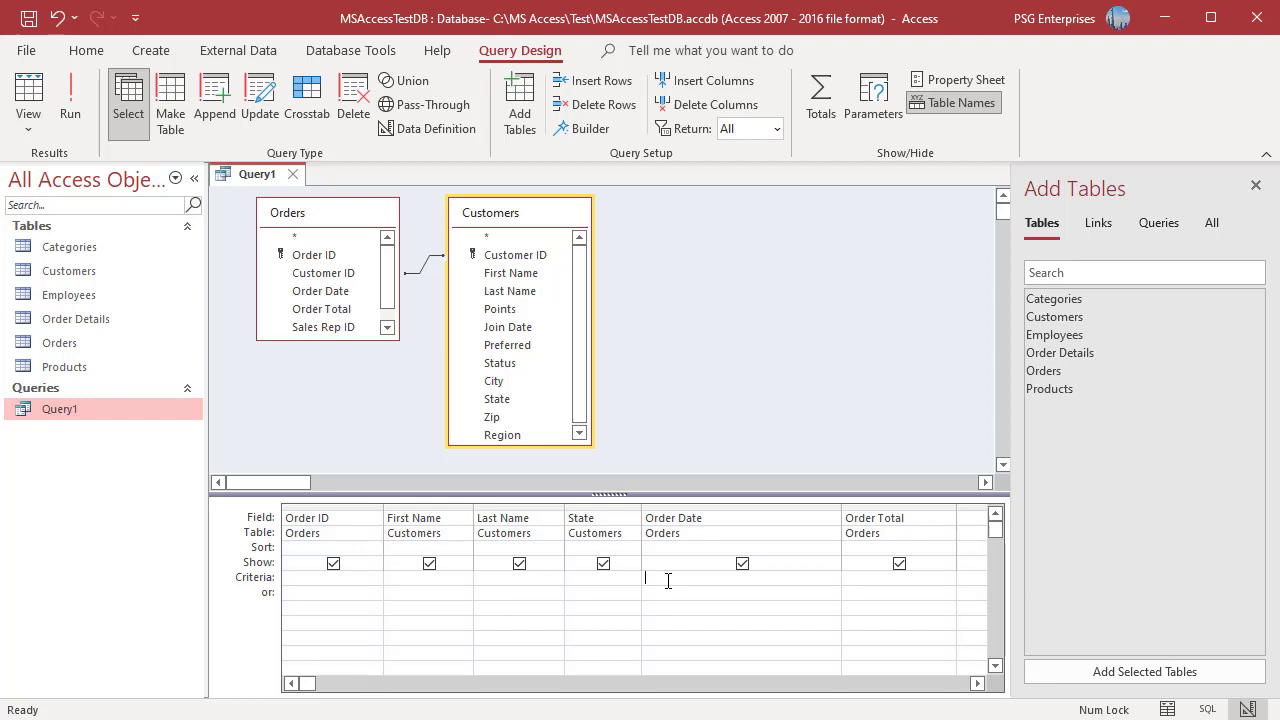
text(>=10/1/2021 And <=10/30/2021)
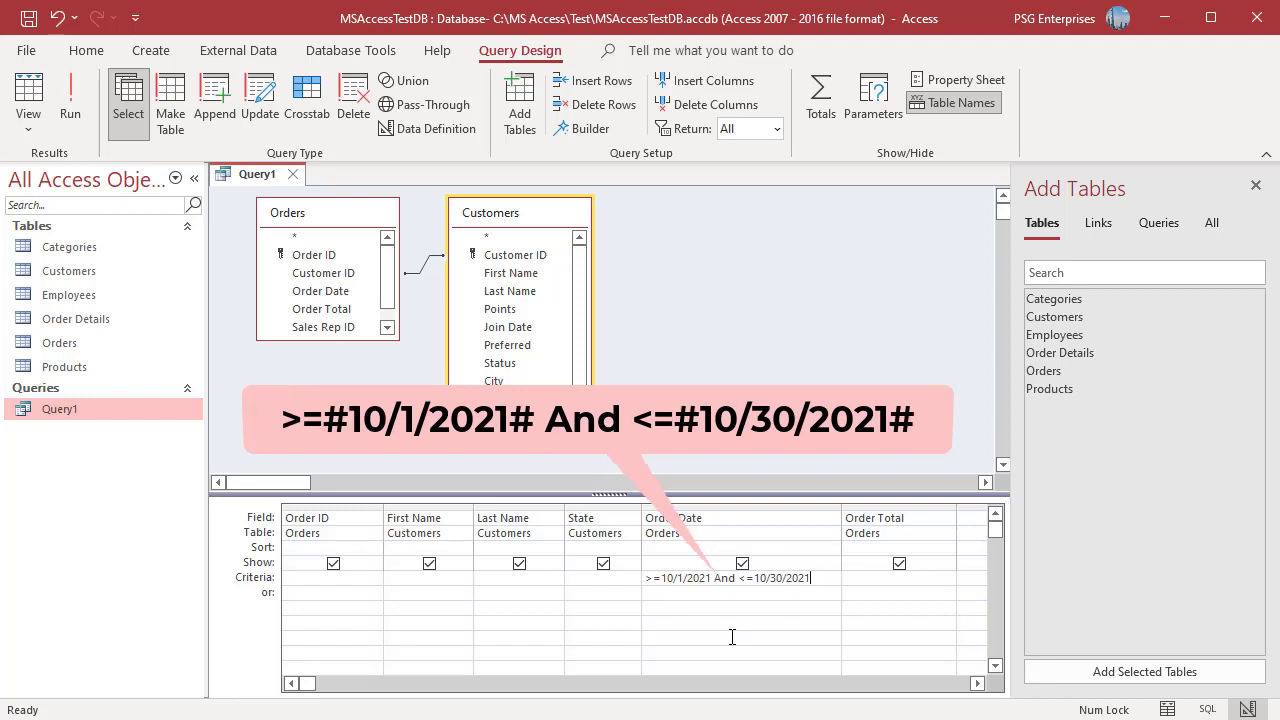
click(732, 637)
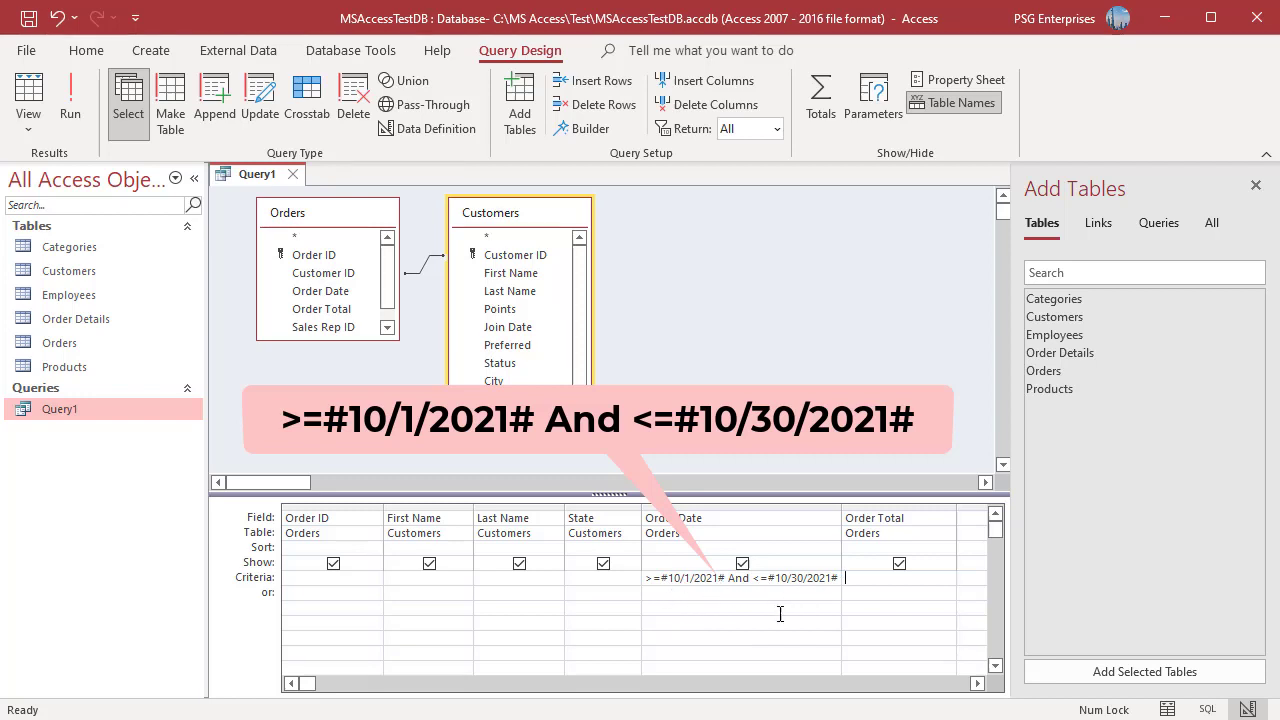
click(80, 116)
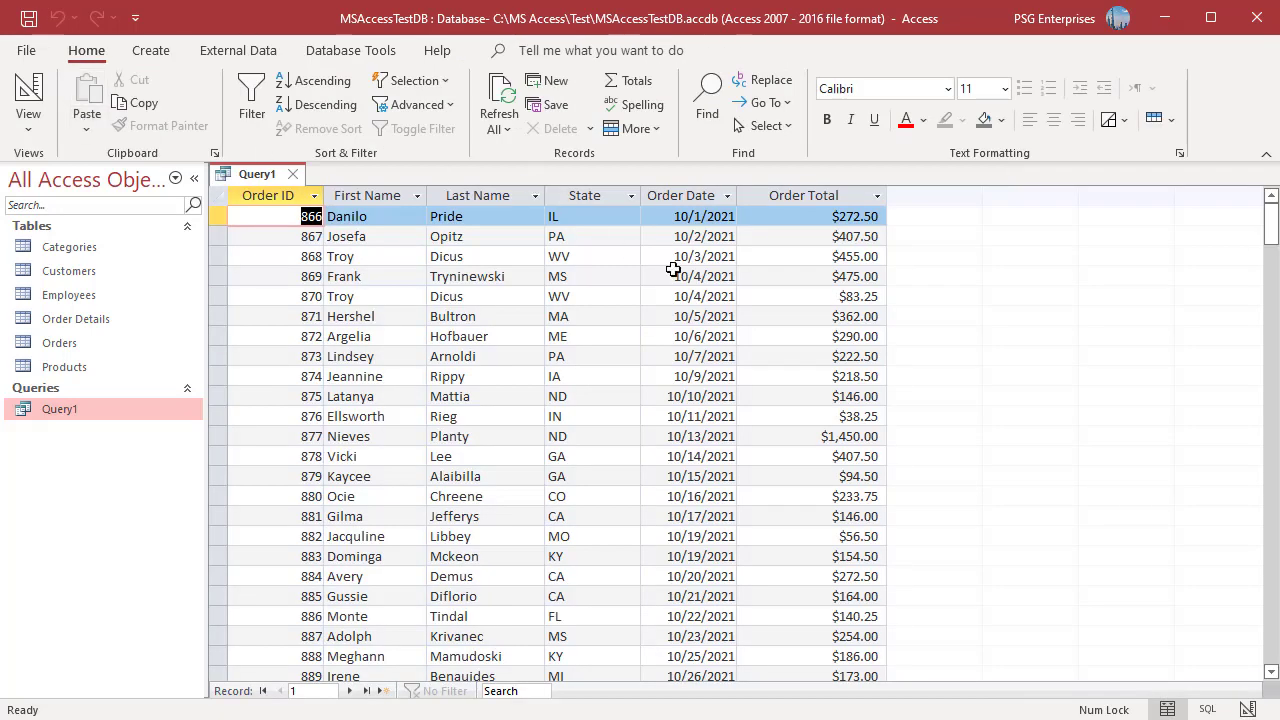
scroll(794, 490, down, 6)
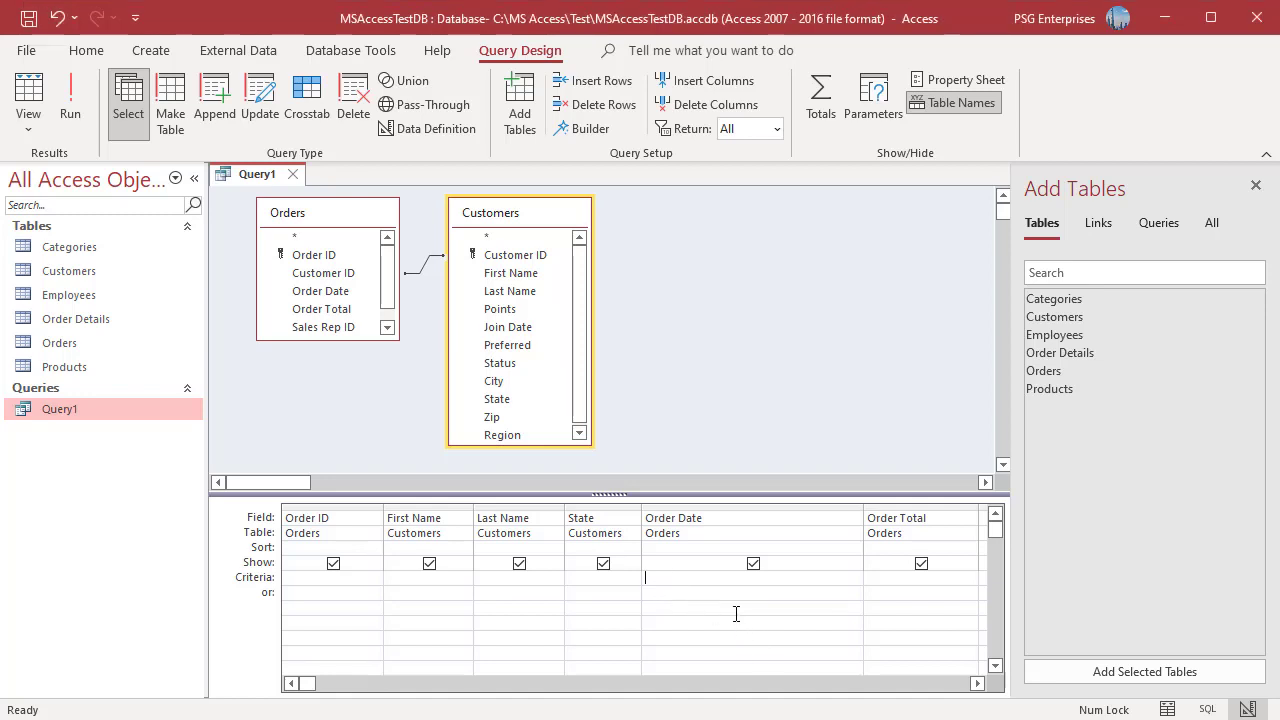
Step: Set the Order Date criterion to Between 10/1/2021 And 10/31/2021 and run the query to review the orders
text(Between 10/1/2021 And 10/31/2021)
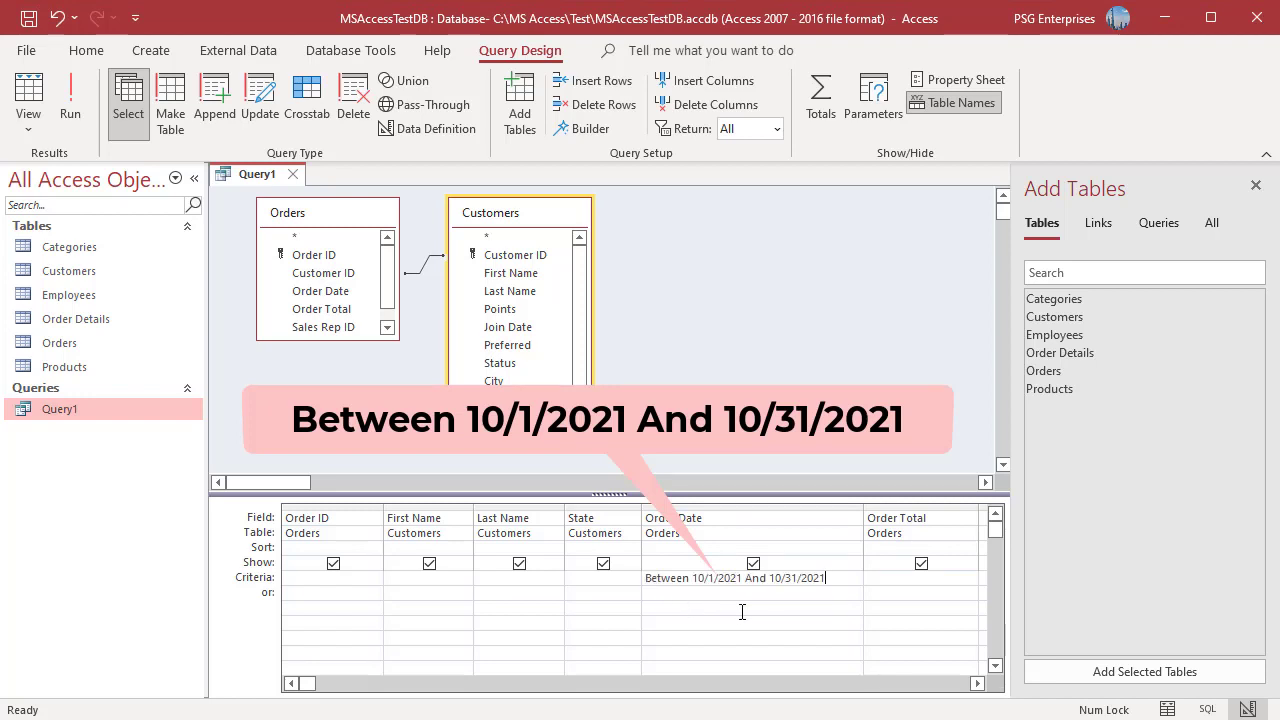
key(Tab)
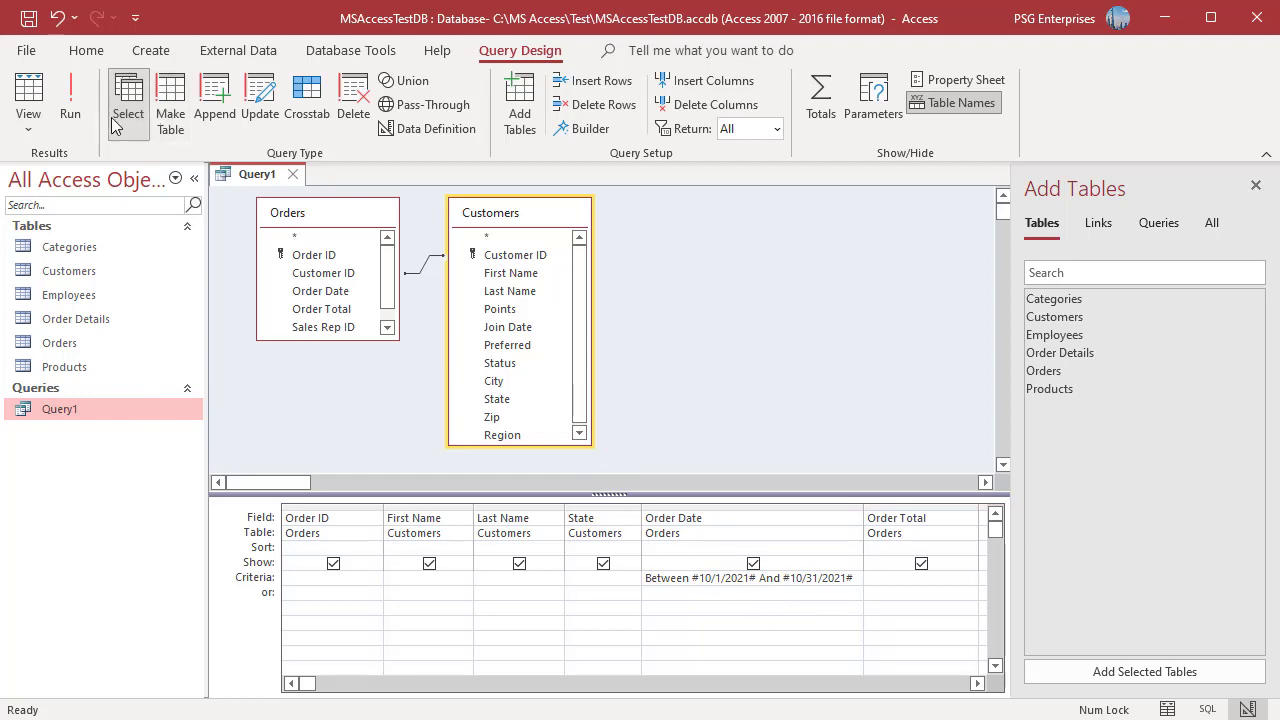
click(70, 105)
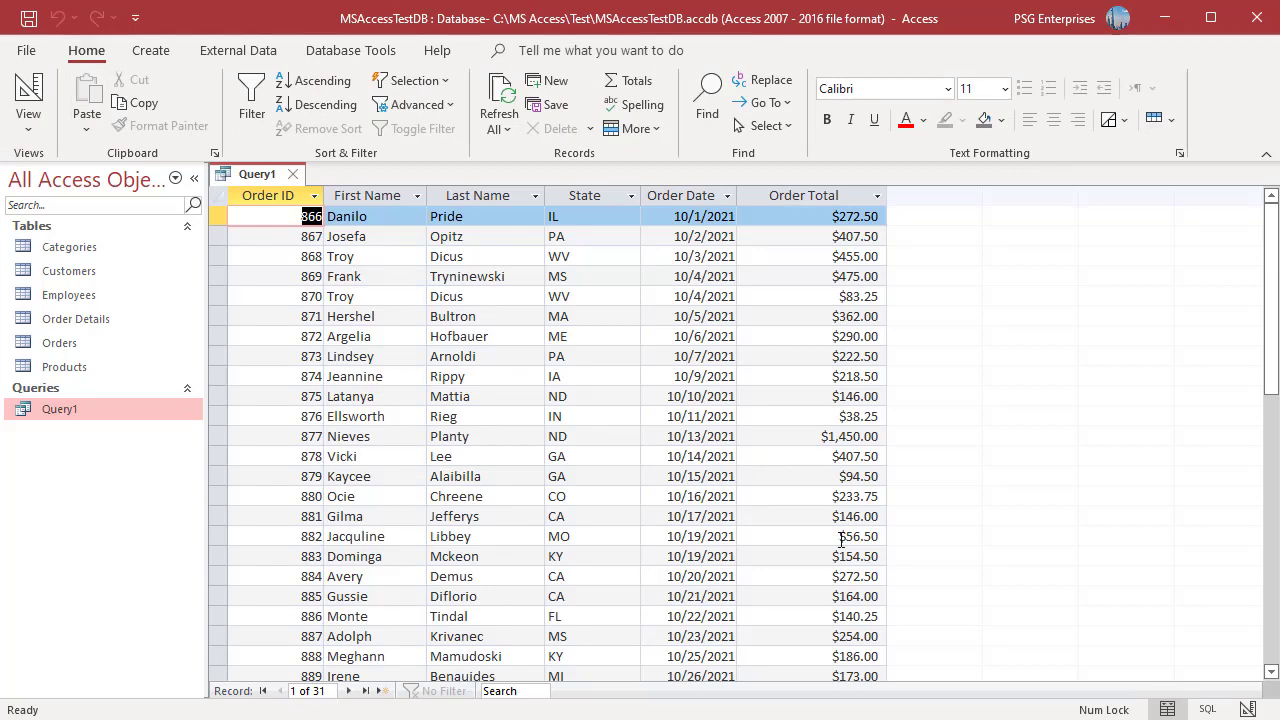
scroll(840, 540, down, 3)
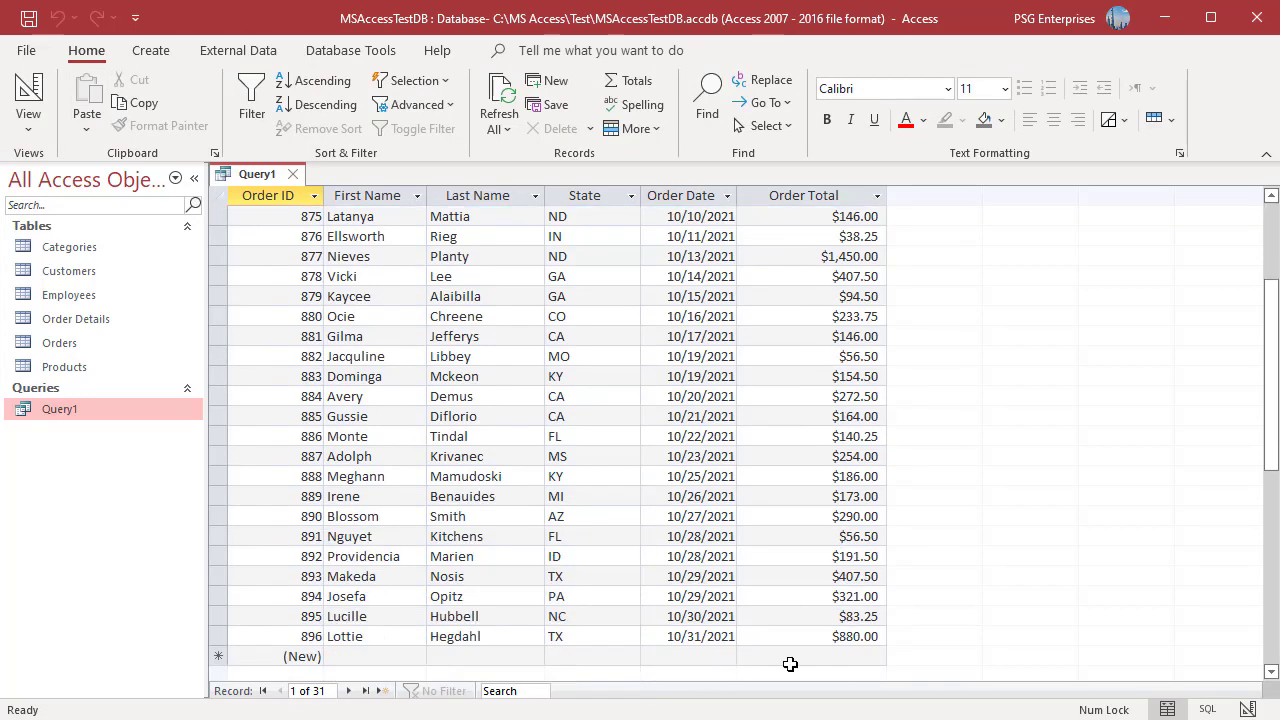
click(1247, 709)
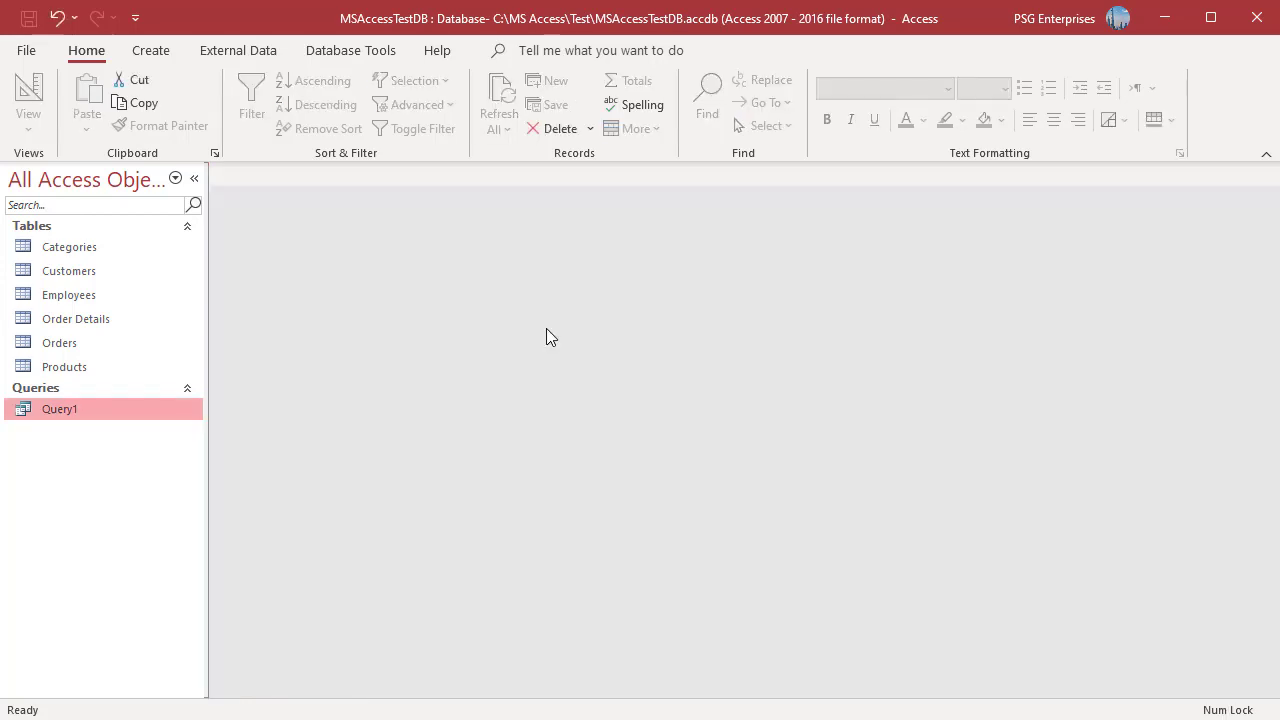